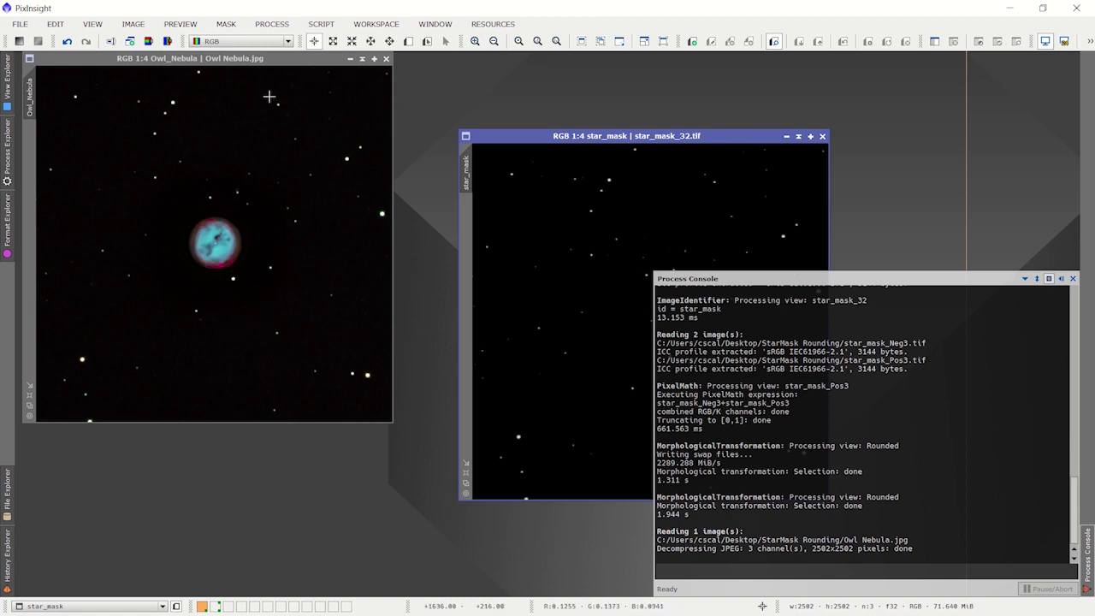
# - Move the star_mask window to the top-left, over the Owl Nebula image
pyautogui.moveTo(524, 135); pyautogui.dragTo(88, 58)
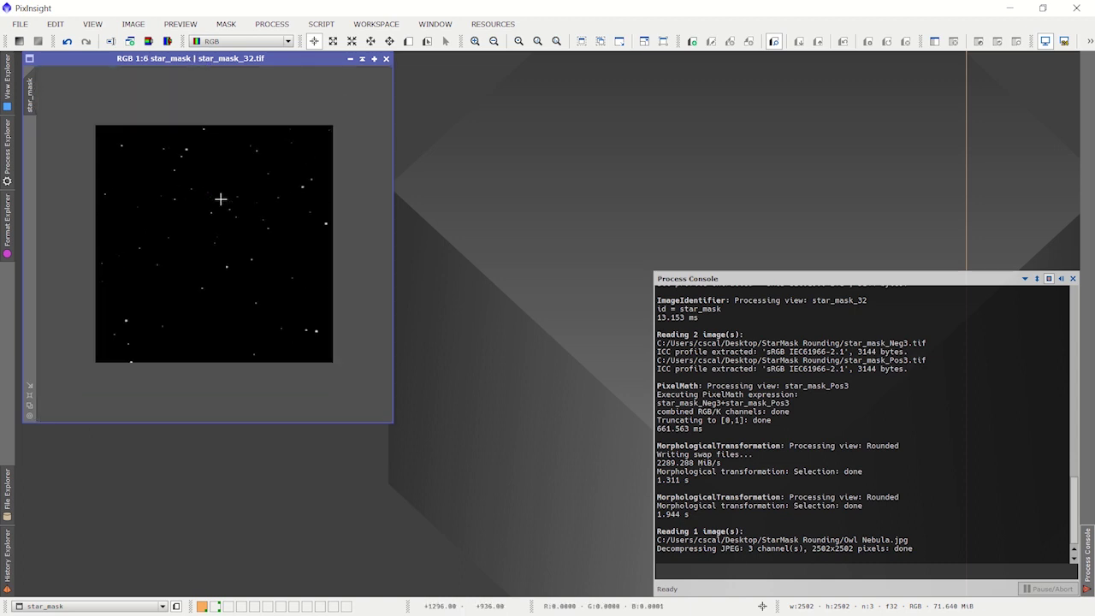
pyautogui.scroll(3, 221, 198)
pyautogui.moveTo(389, 235); pyautogui.dragTo(390, 161)
pyautogui.moveTo(210, 418); pyautogui.dragTo(166, 420)
pyautogui.moveTo(390, 171); pyautogui.dragTo(389, 141)
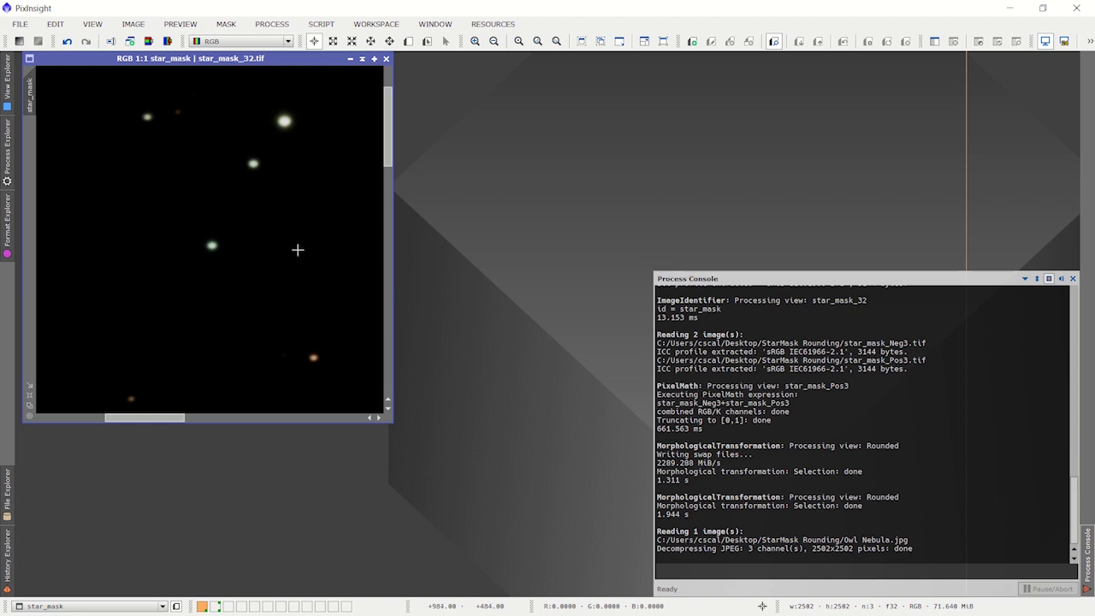
pyautogui.scroll(-2, 298, 248)
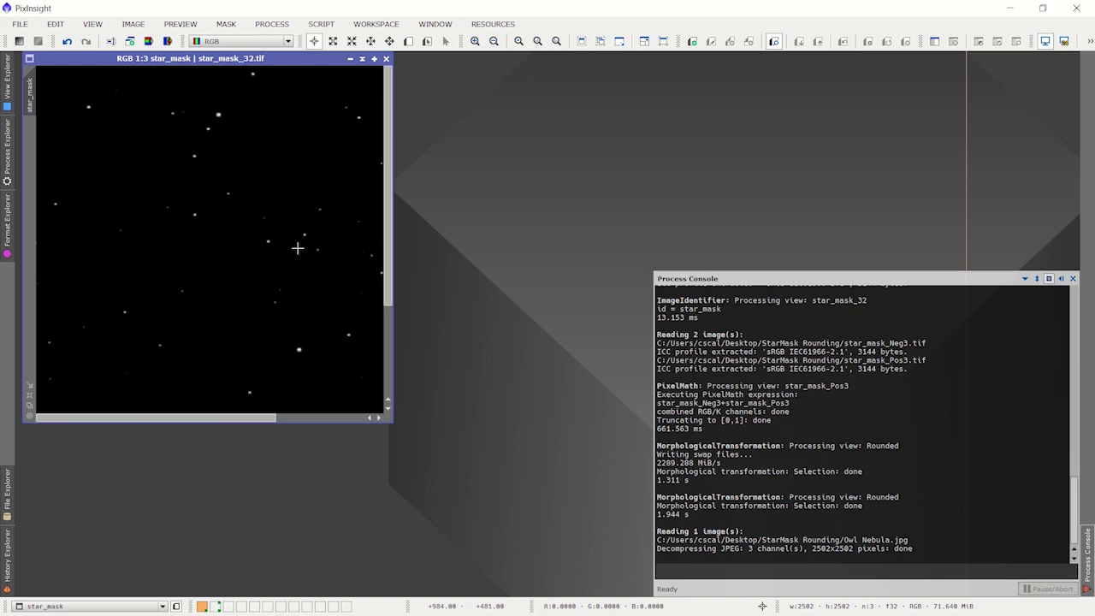
pyautogui.scroll(-1, 298, 248)
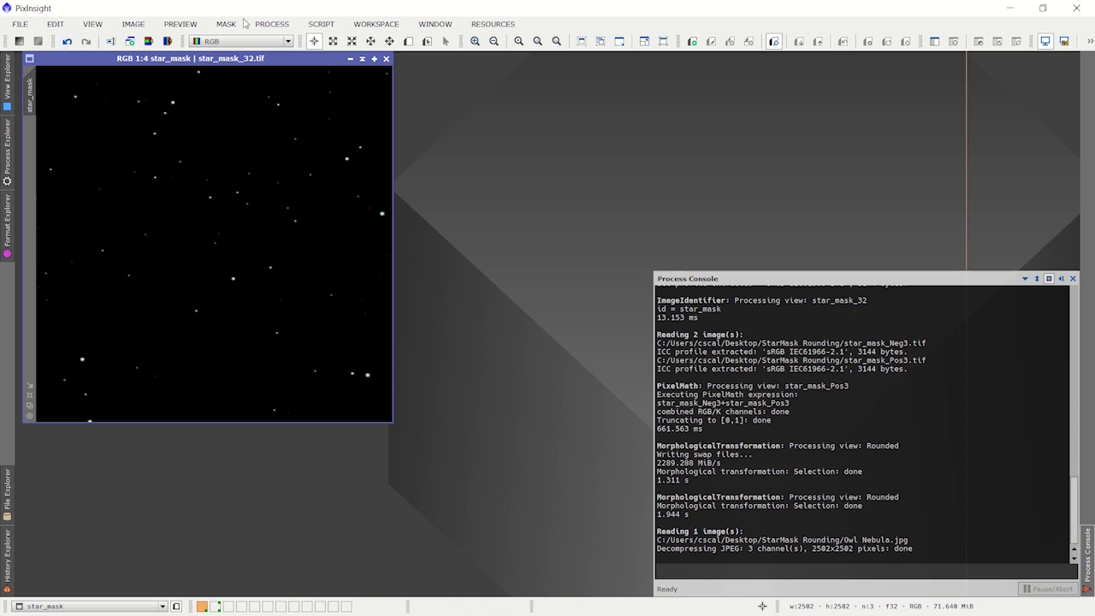
pyautogui.click(20, 24)
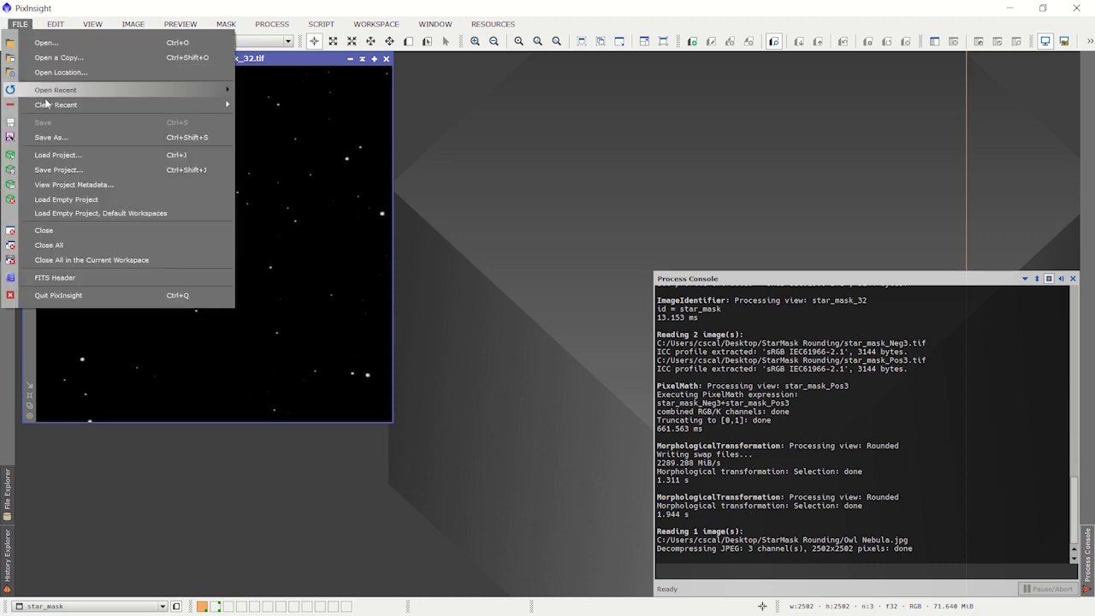
pyautogui.click(51, 136)
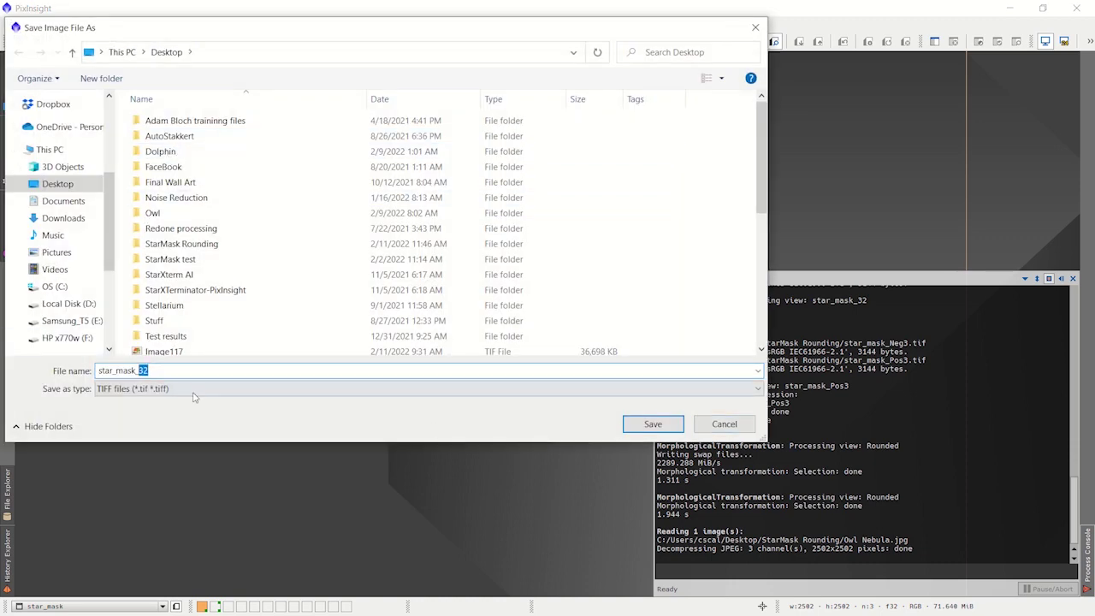
pyautogui.click(635, 425)
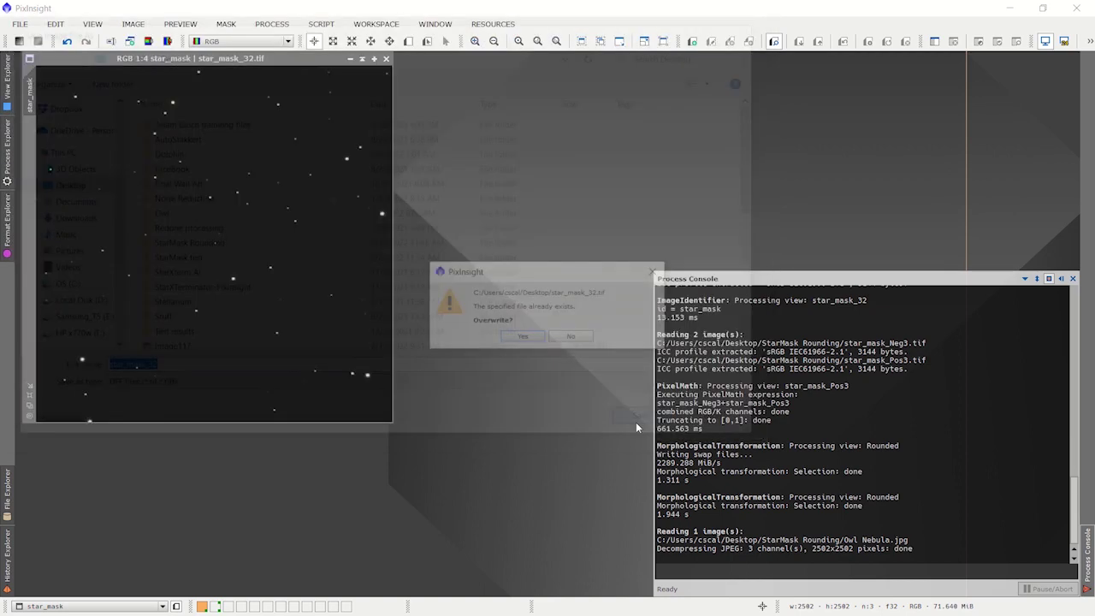
pyautogui.click(520, 336)
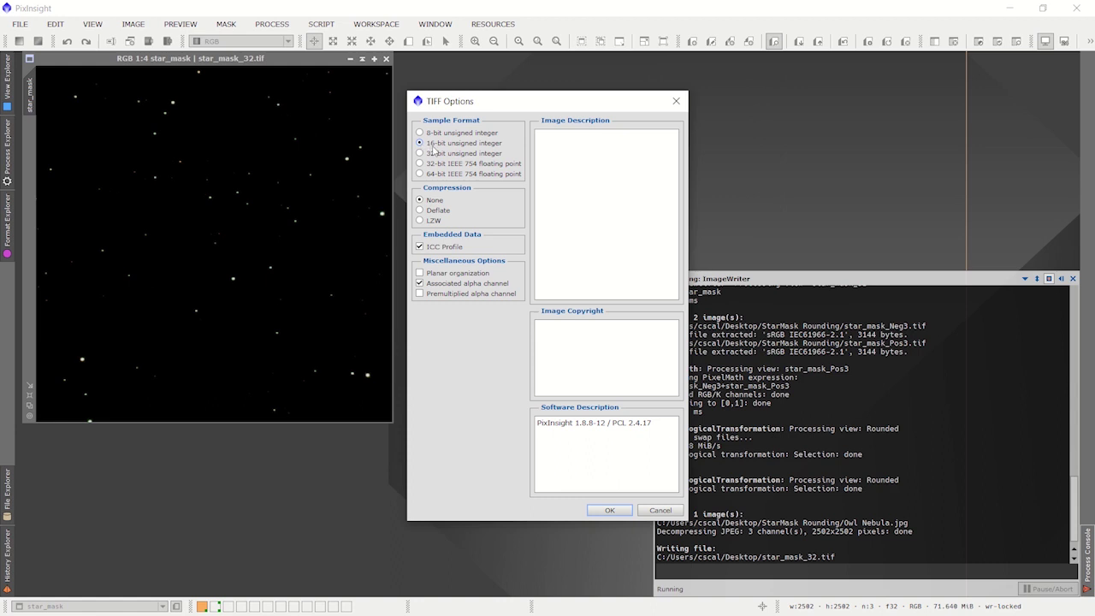
pyautogui.click(648, 513)
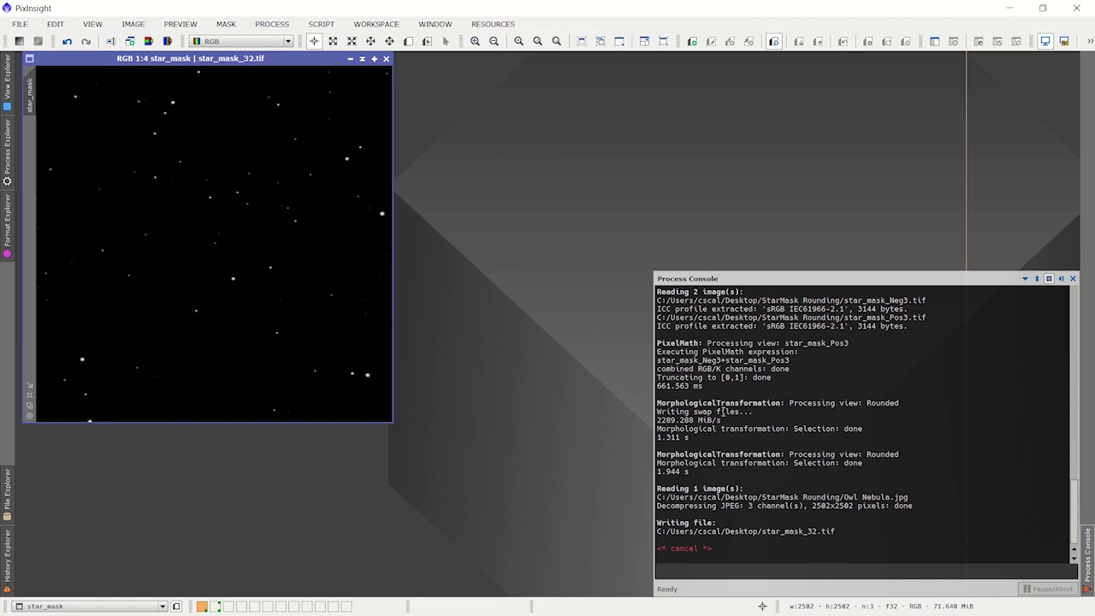
pyautogui.moveTo(1010, 6); pyautogui.dragTo(1040, 14)
# - Minimize PixInsight and zoom out in Photoshop to see the whole star_mask_Neg3 mask
pyautogui.click(1015, 14)
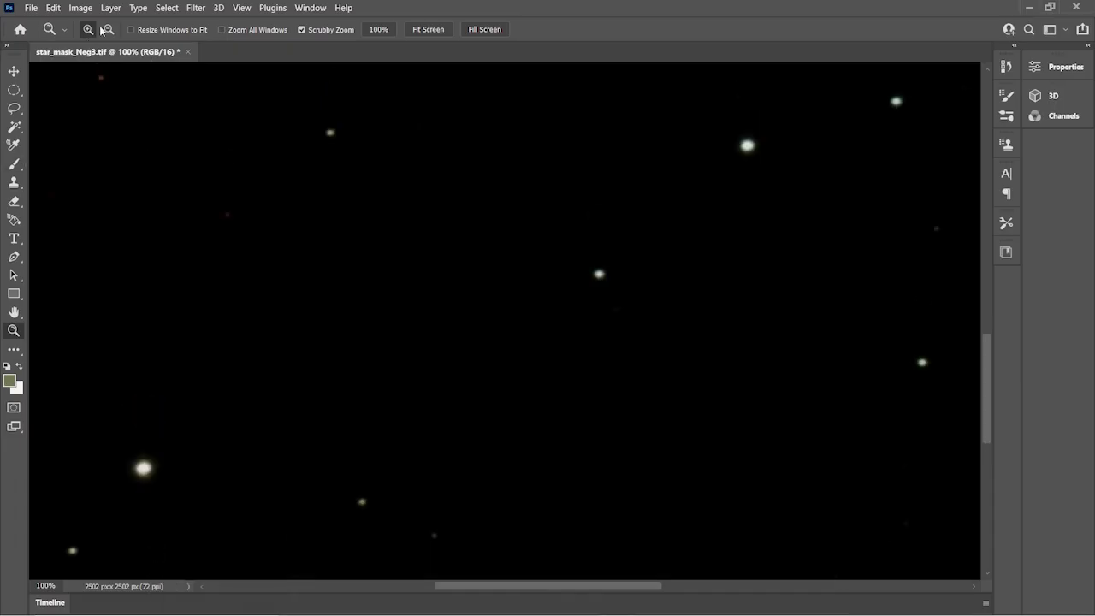
pyautogui.scroll(2, 282, 176)
pyautogui.scroll(-1, 291, 142)
pyautogui.scroll(1, 293, 158)
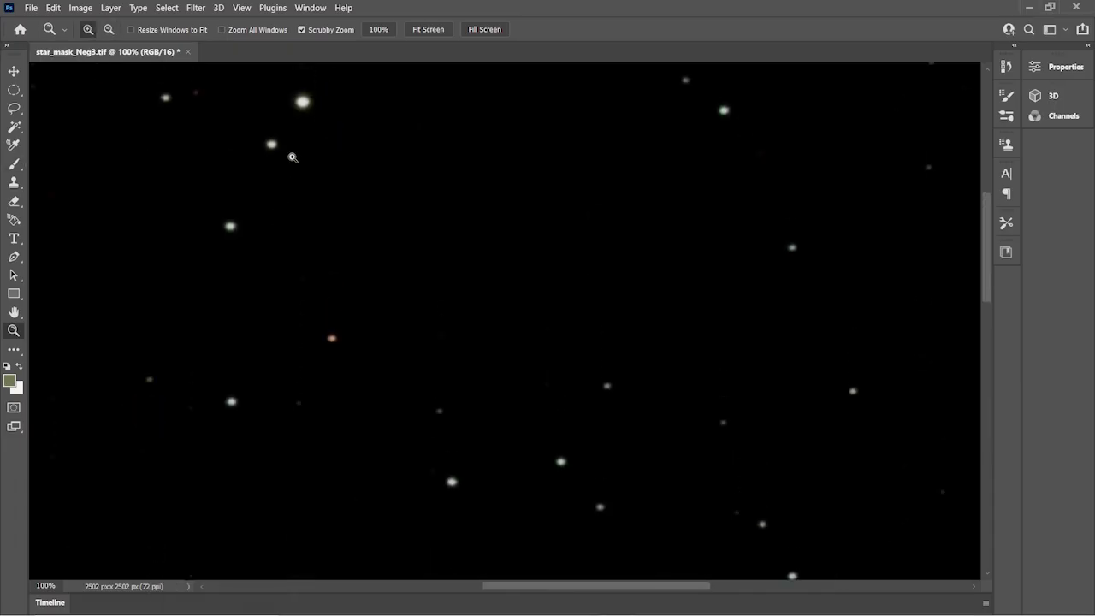
pyautogui.click(108, 30)
pyautogui.click(268, 226)
pyautogui.click(275, 231)
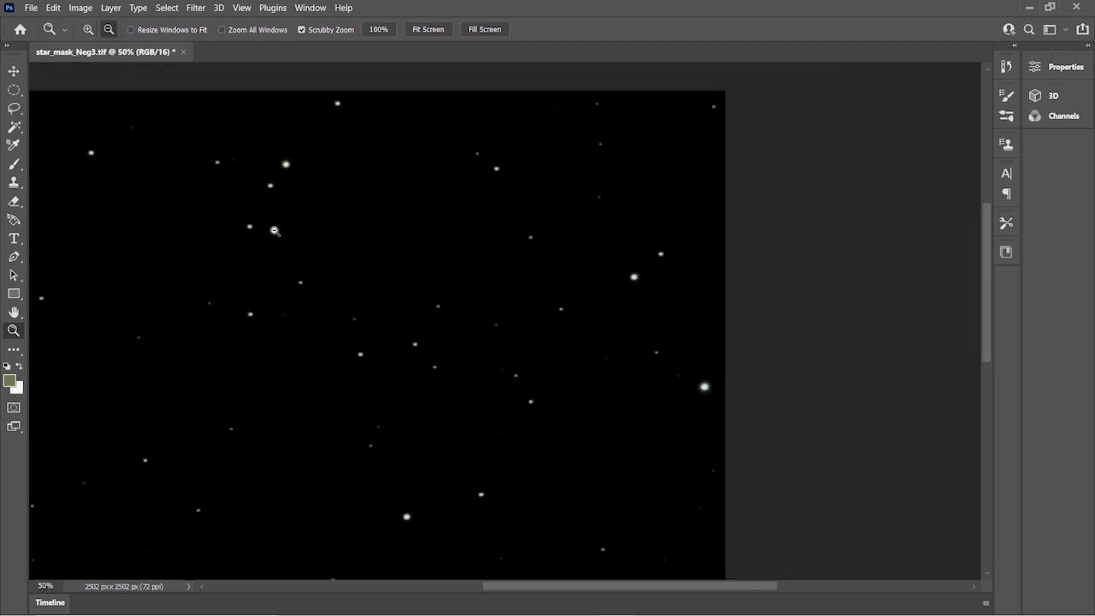
pyautogui.click(274, 231)
pyautogui.scroll(-3, 271, 314)
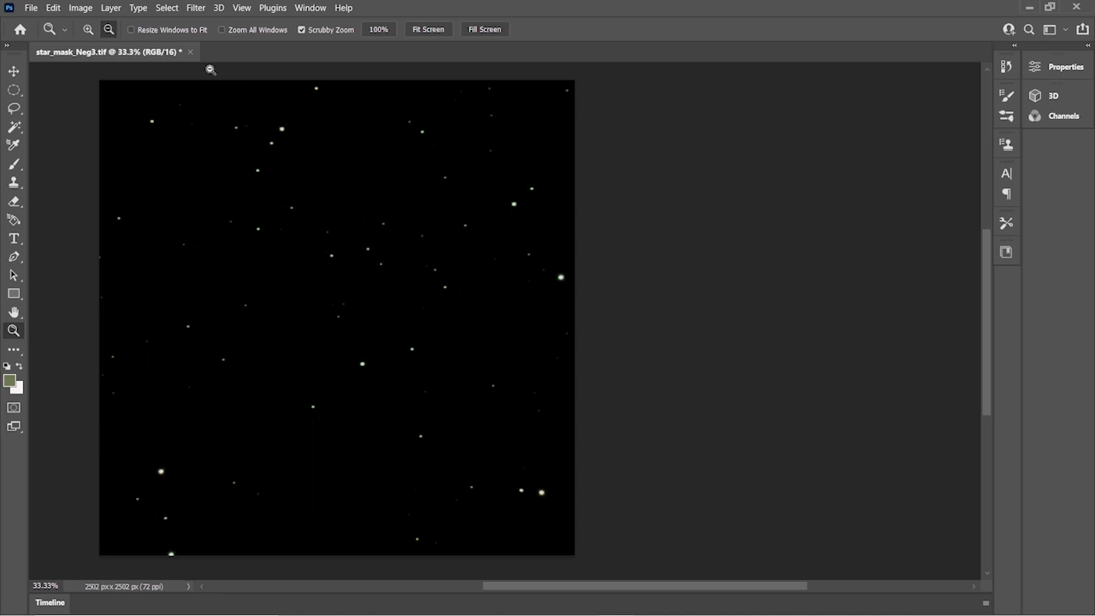
# - Zoom in to 300% on two stars and open the Select menu
pyautogui.click(190, 303)
pyautogui.moveTo(196, 397); pyautogui.dragTo(463, 431)
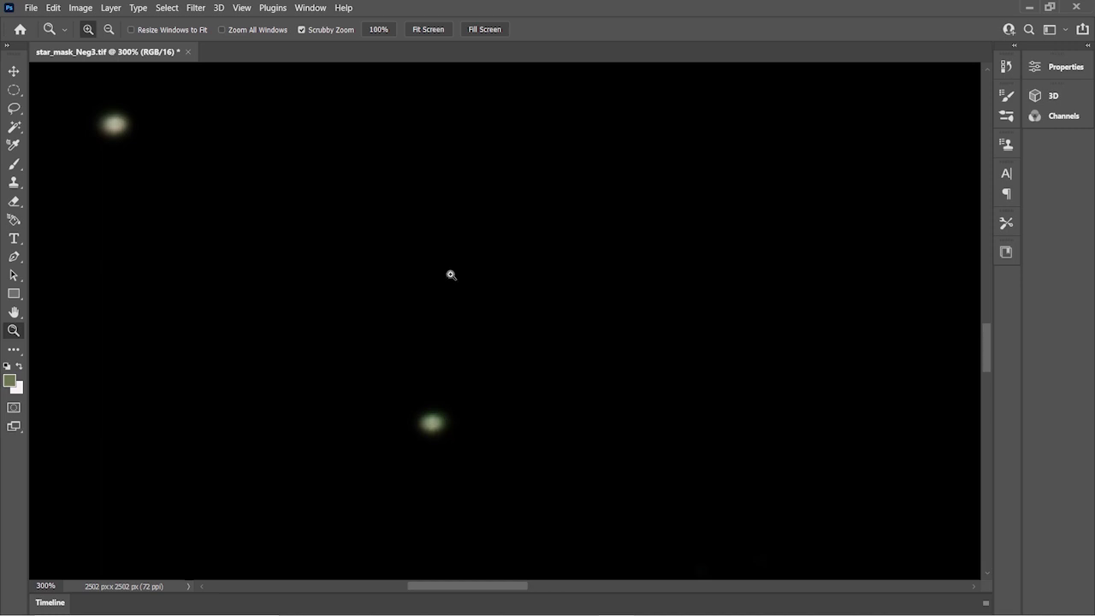
pyautogui.click(166, 8)
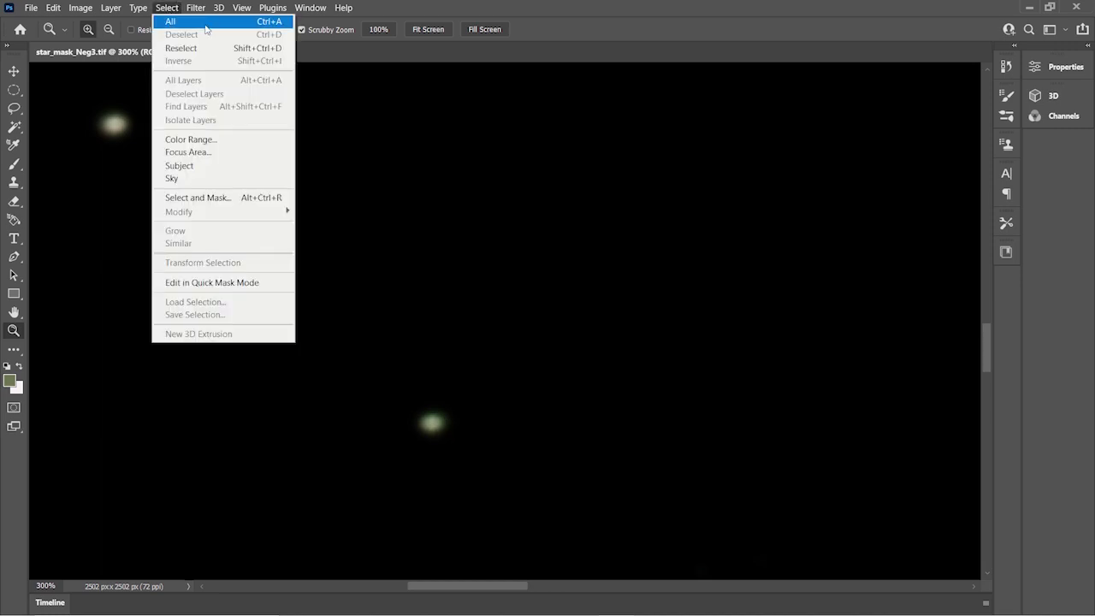
# - Select the stars with Color Range from a sampled star colour, fuzziness 200
pyautogui.click(209, 143)
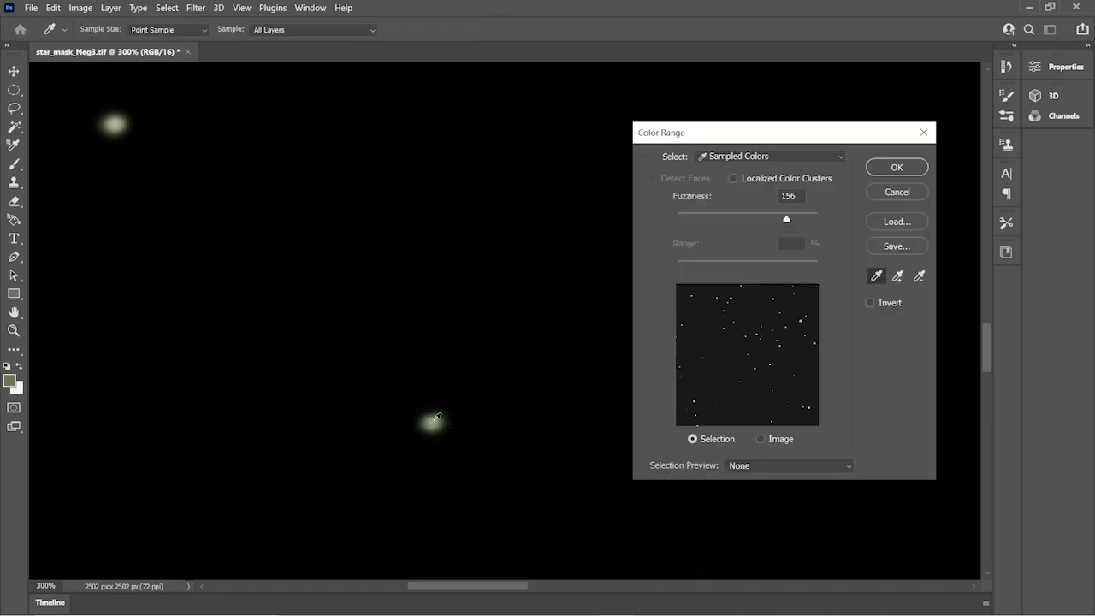
pyautogui.click(436, 419)
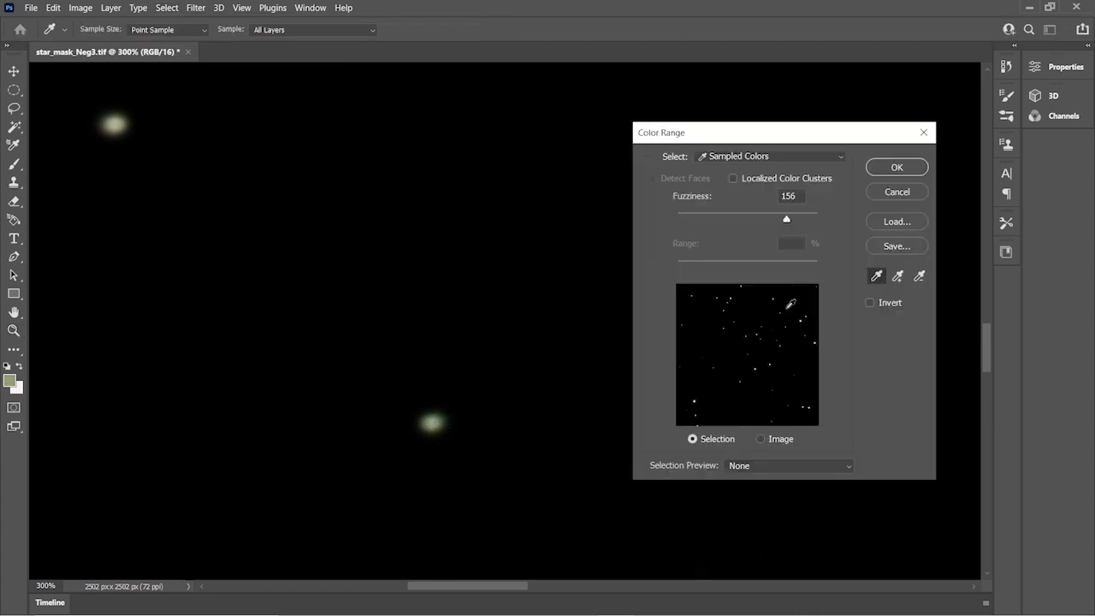
pyautogui.moveTo(786, 221); pyautogui.dragTo(823, 216)
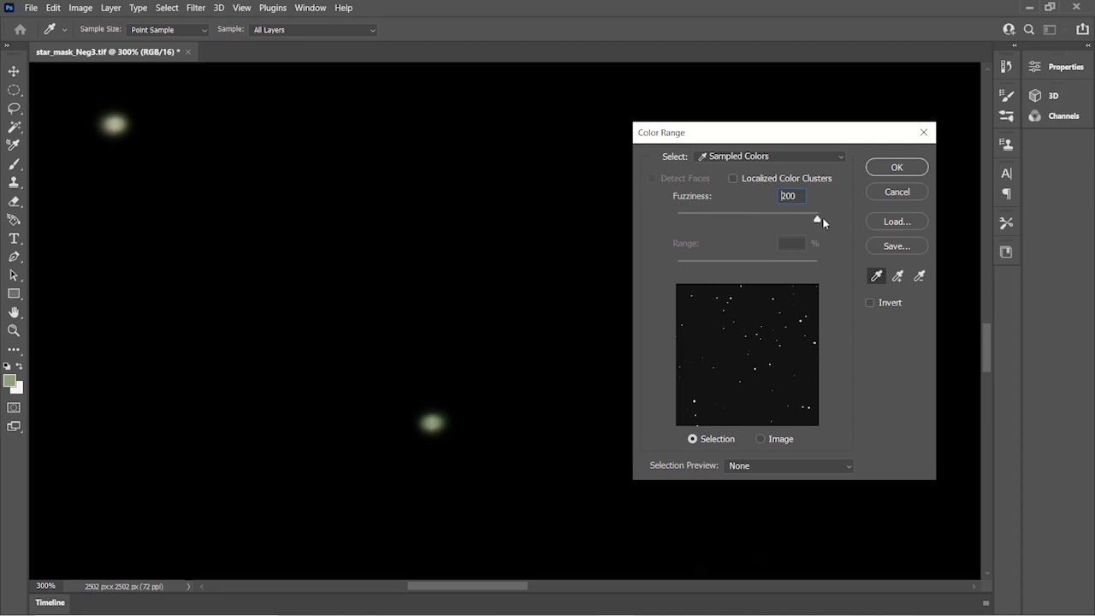
pyautogui.click(897, 167)
pyautogui.press('z')
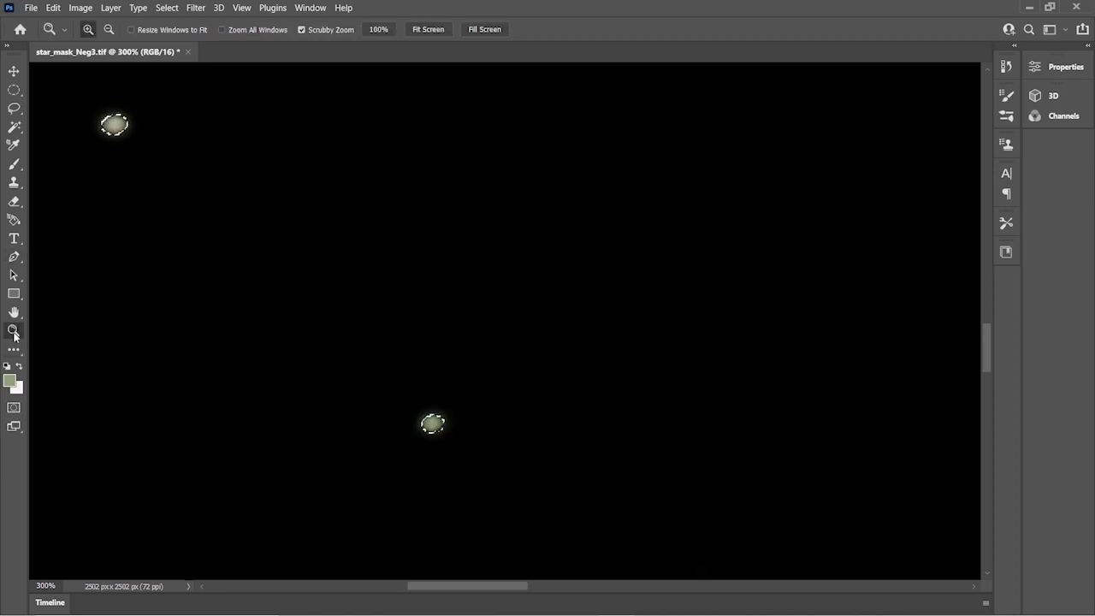
# - Zoom out to 66.7% to view the selected stars
pyautogui.click(109, 29)
pyautogui.click(332, 193)
pyautogui.click(332, 193)
pyautogui.click(445, 261)
pyautogui.scroll(3, 458, 295)
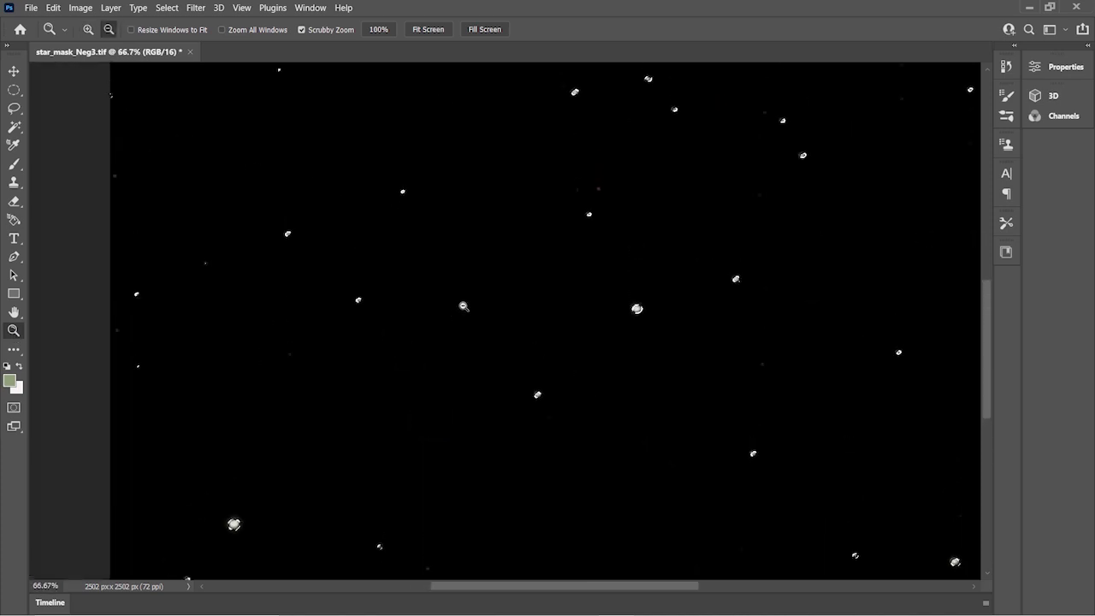
pyautogui.scroll(3, 590, 272)
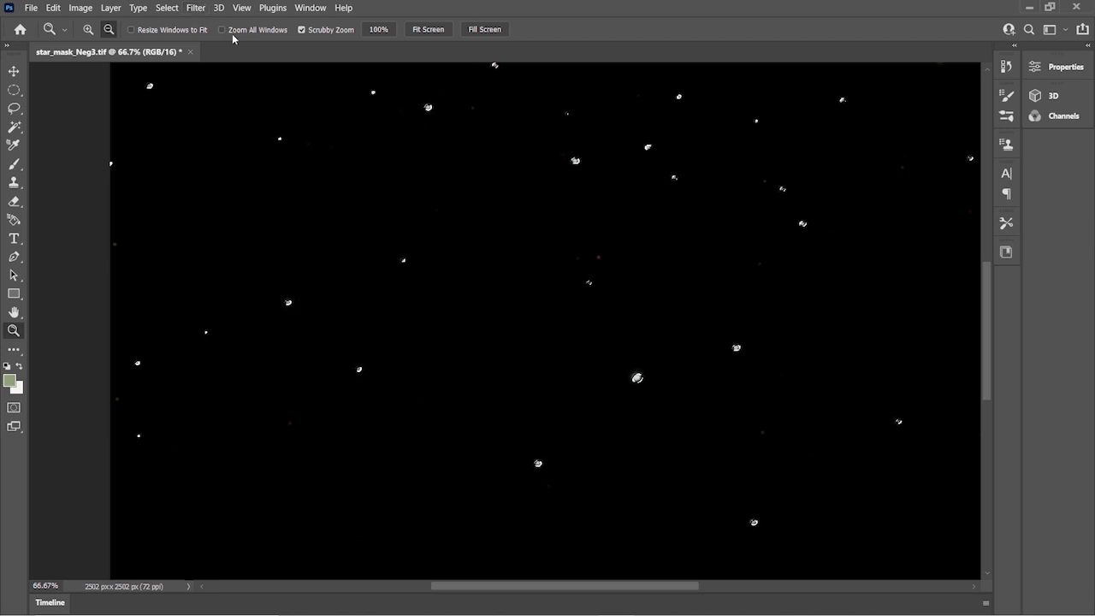
# - Expand every star selection by 10 pixels with Select > Modify > Expand
pyautogui.click(171, 10)
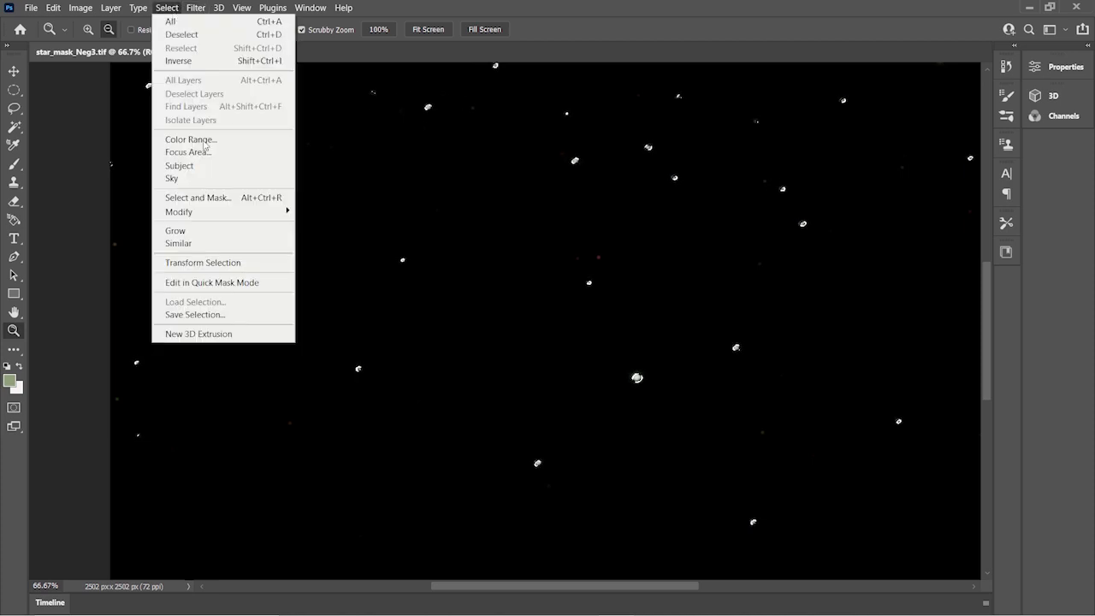
pyautogui.moveTo(203, 219)
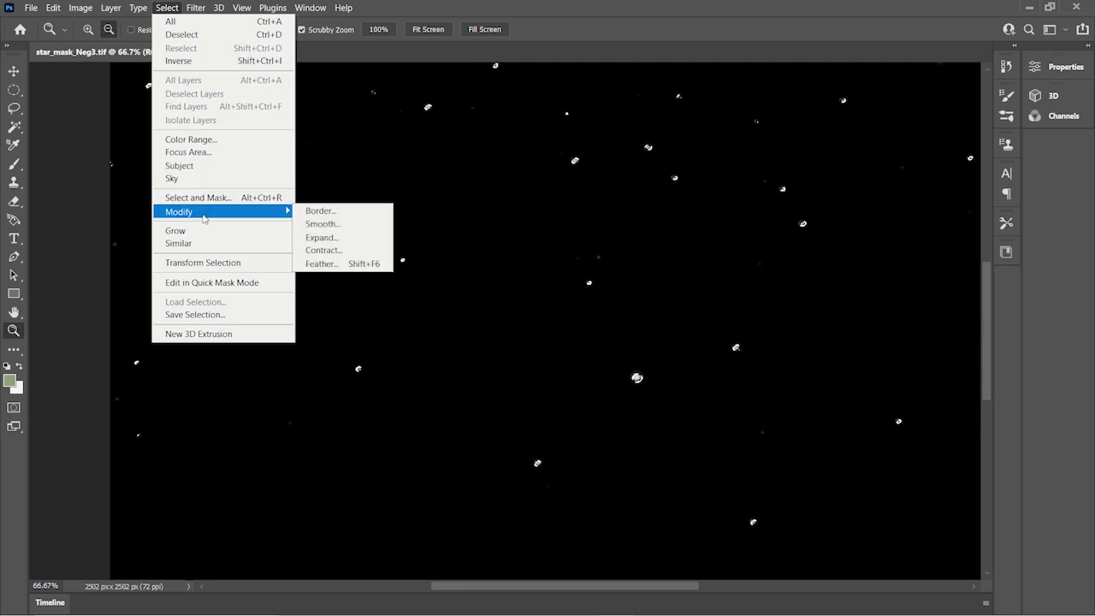
pyautogui.click(348, 239)
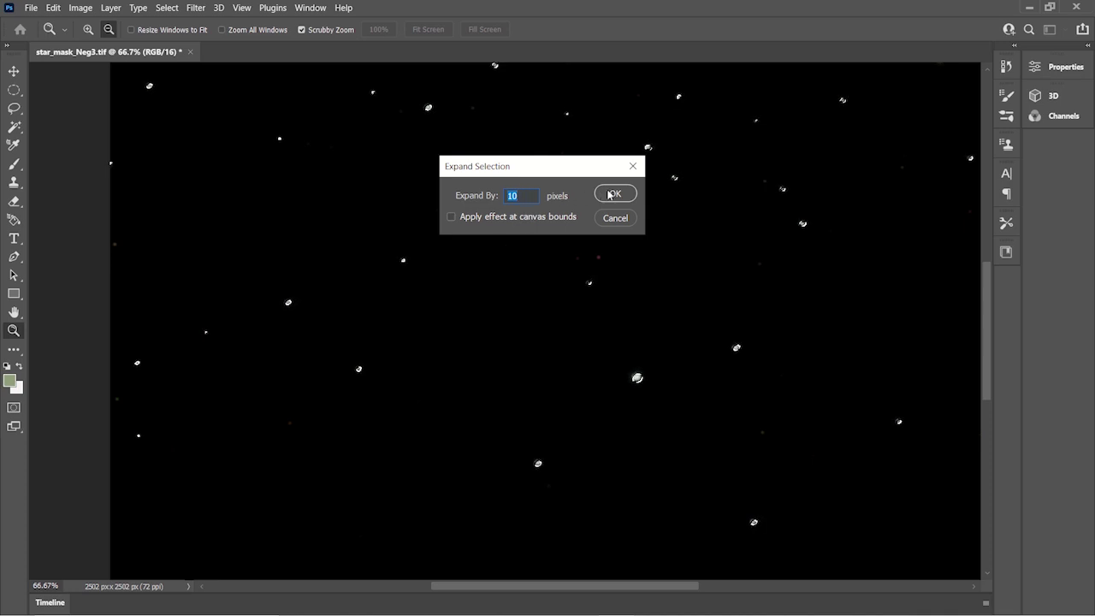
pyautogui.click(614, 195)
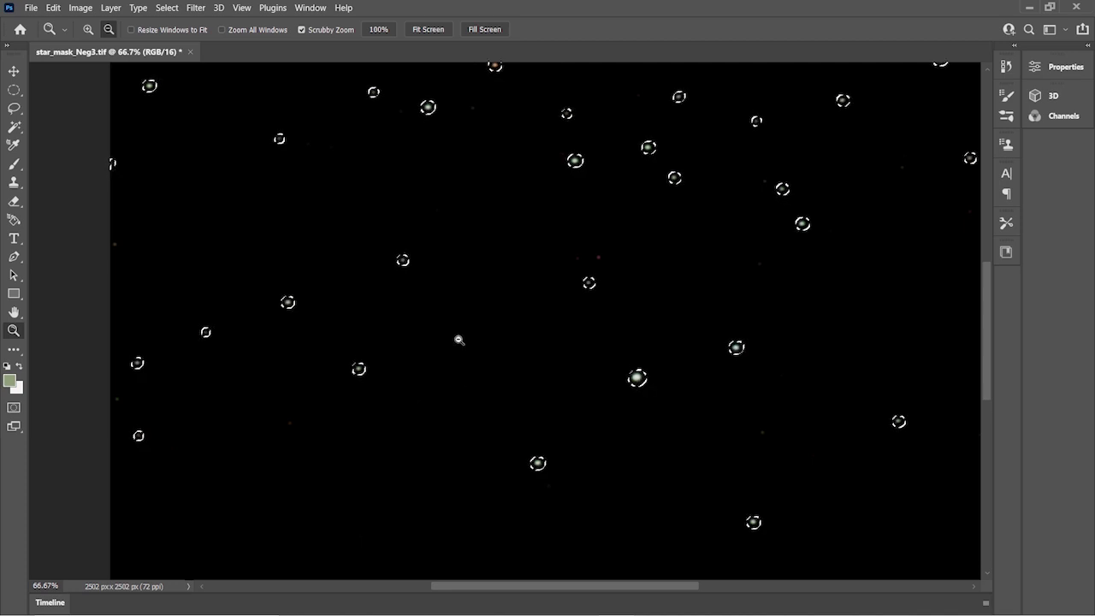
# - Zoom in to inspect the 10-pixel expanded star selections
pyautogui.click(87, 30)
pyautogui.click(376, 263)
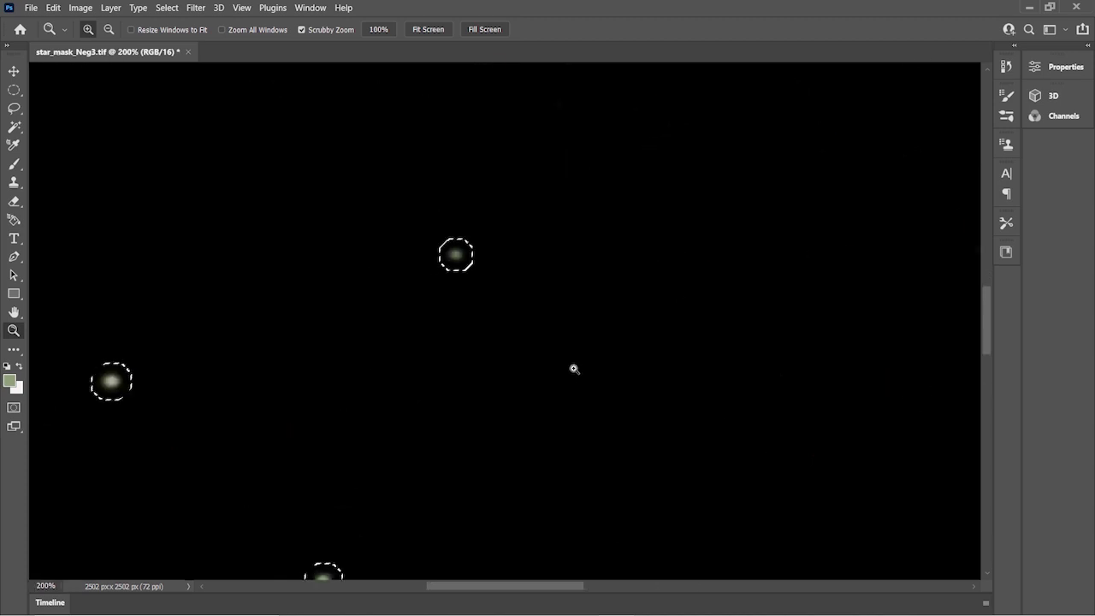
pyautogui.scroll(10, 580, 365)
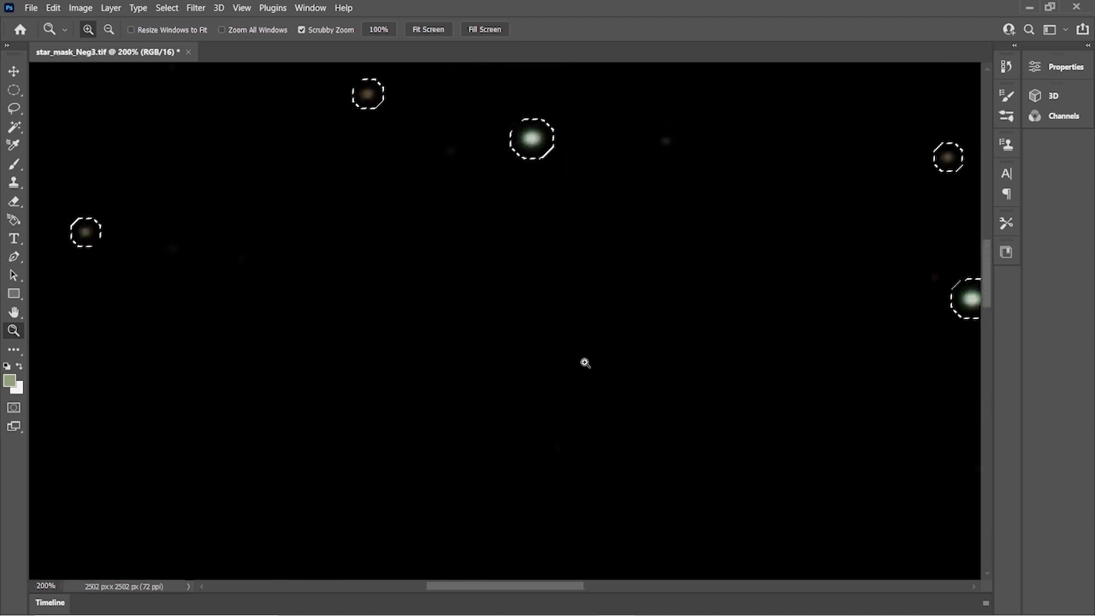
pyautogui.scroll(6, 585, 362)
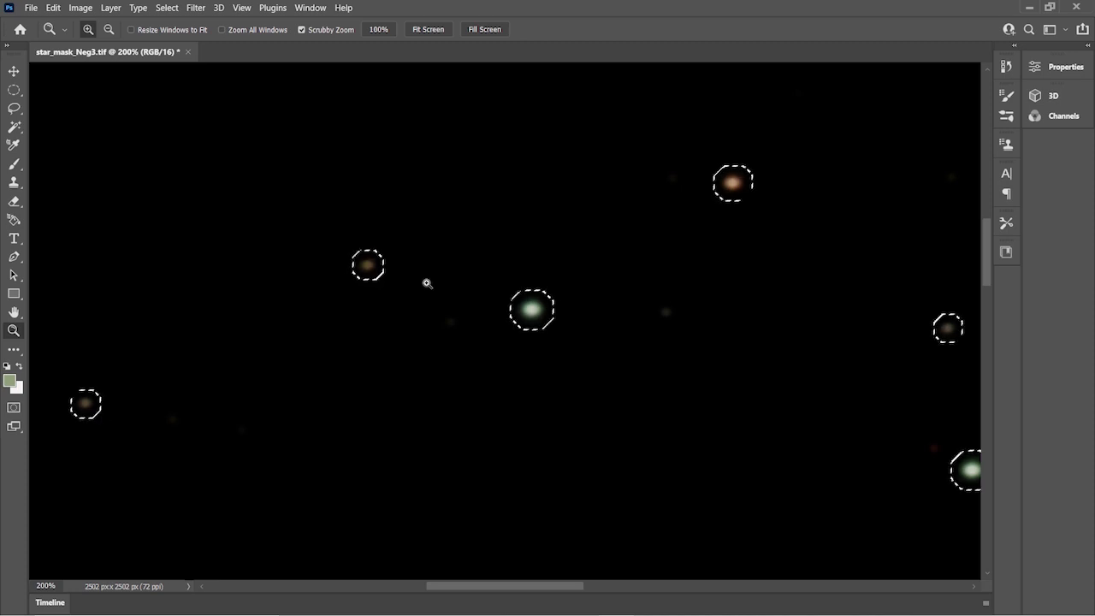
# - Apply the Offset filter with Horizontal 0, Vertical -3 and Repeat Edge Pixels
pyautogui.click(197, 8)
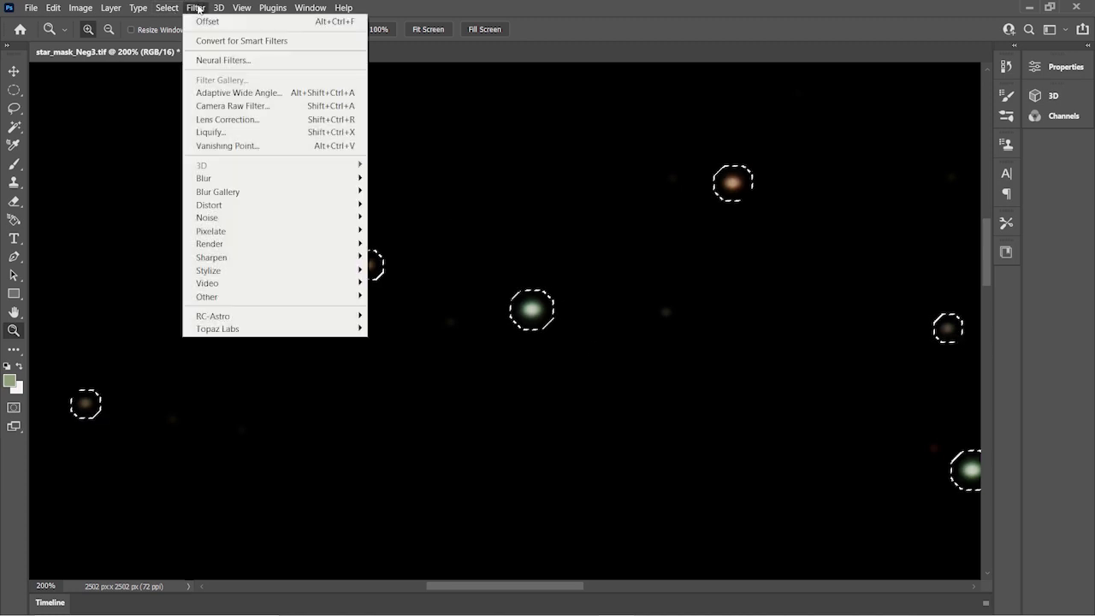
pyautogui.moveTo(256, 296)
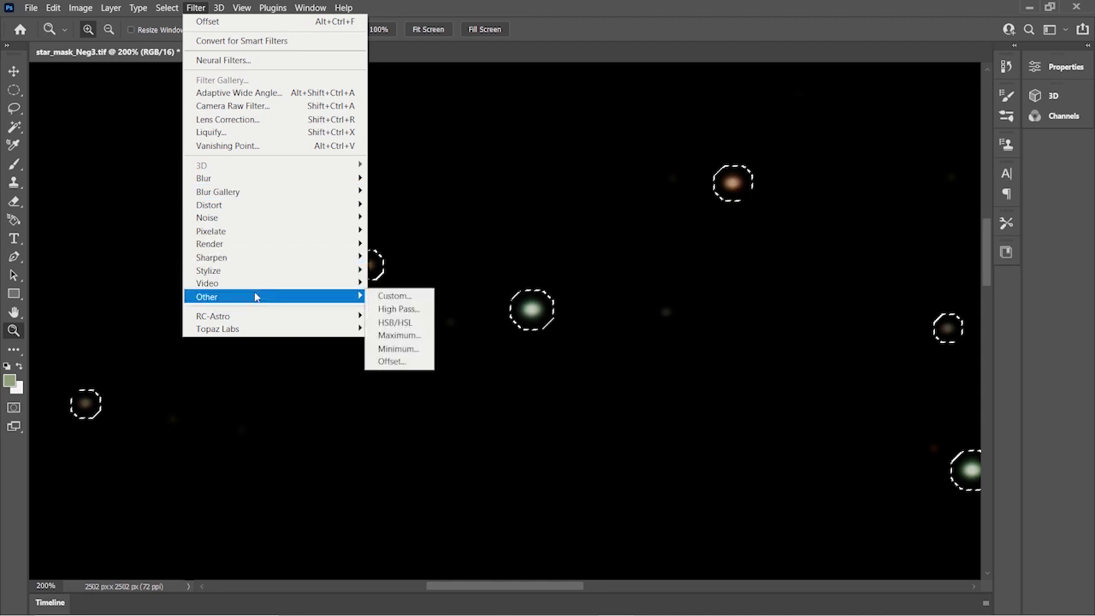
pyautogui.click(399, 361)
pyautogui.moveTo(626, 257); pyautogui.dragTo(697, 253)
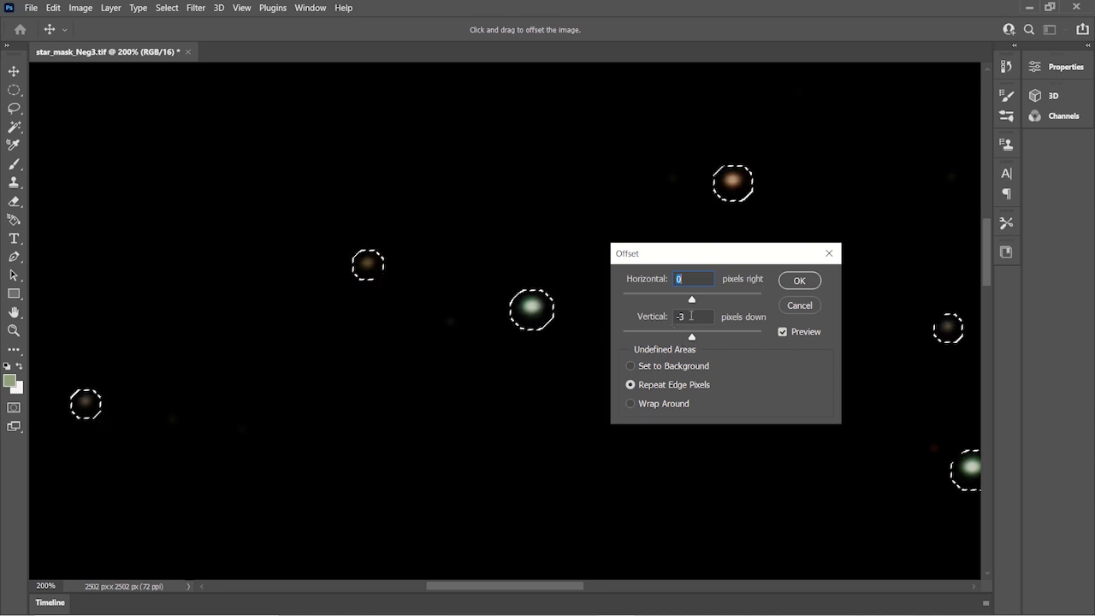
pyautogui.doubleClick(691, 316)
pyautogui.write('0')
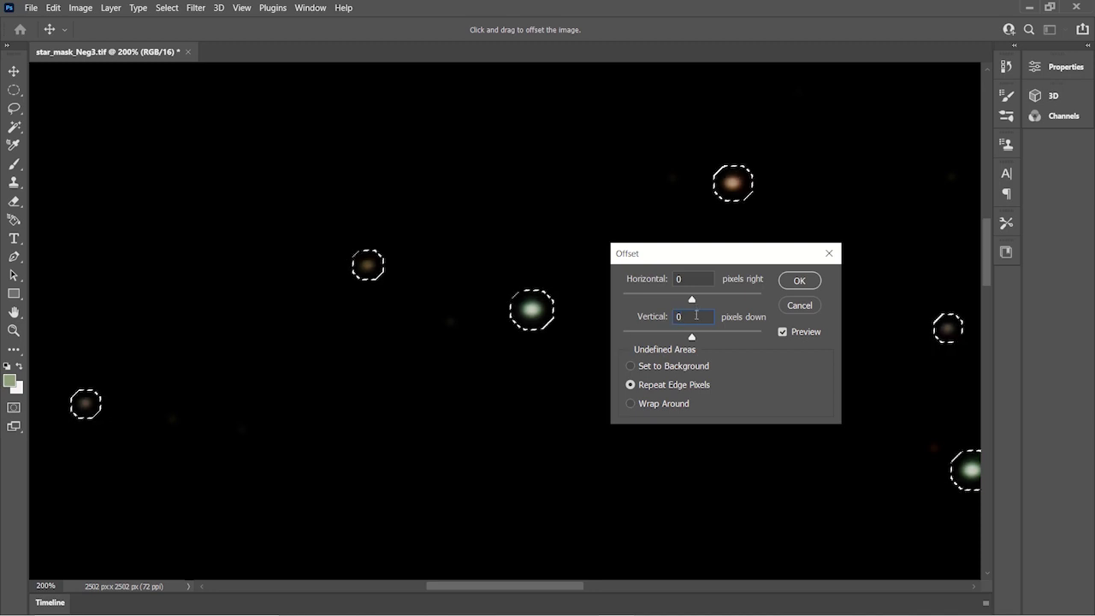
pyautogui.press('BackSpace')
pyautogui.write('-3')
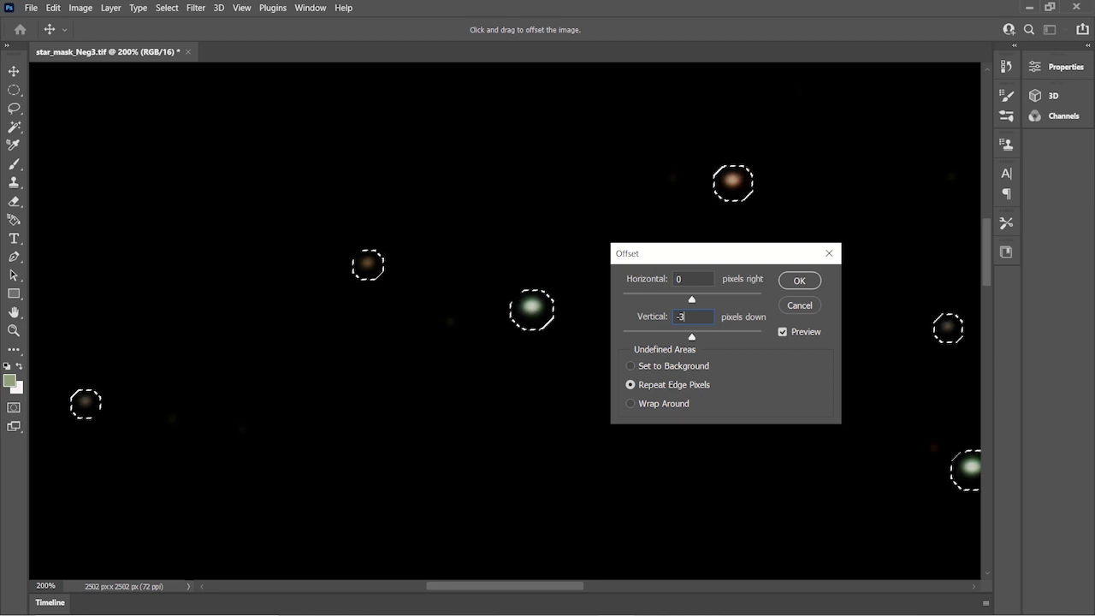
pyautogui.click(798, 280)
pyautogui.press('z')
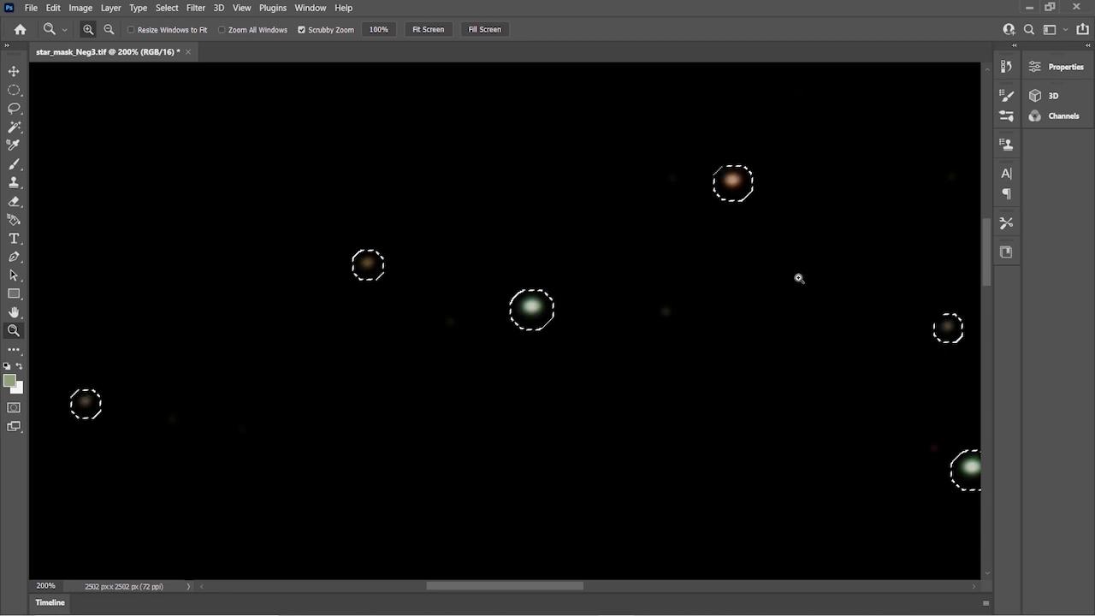
# - Save the shifted mask as a TIFF, replacing star_mask_Neg3.tif
pyautogui.click(30, 8)
pyautogui.click(91, 174)
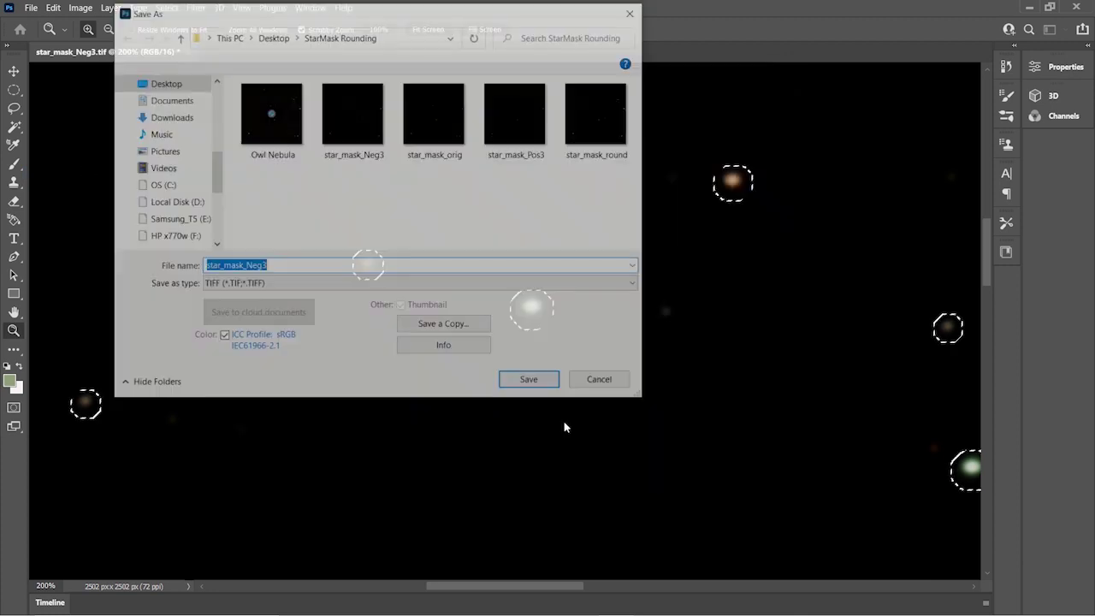
pyautogui.click(570, 423)
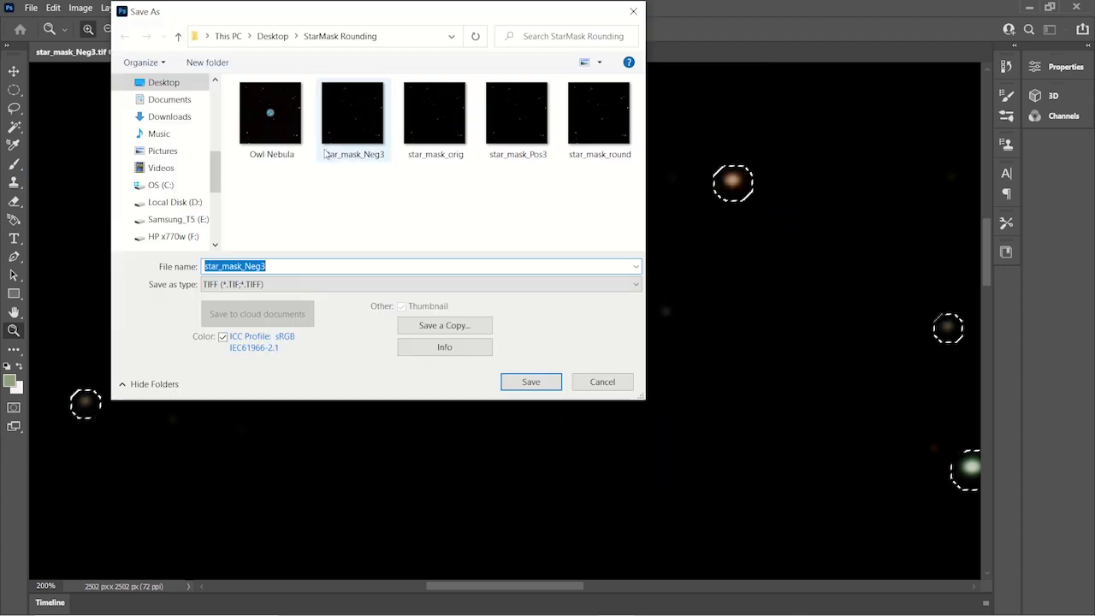
pyautogui.click(364, 117)
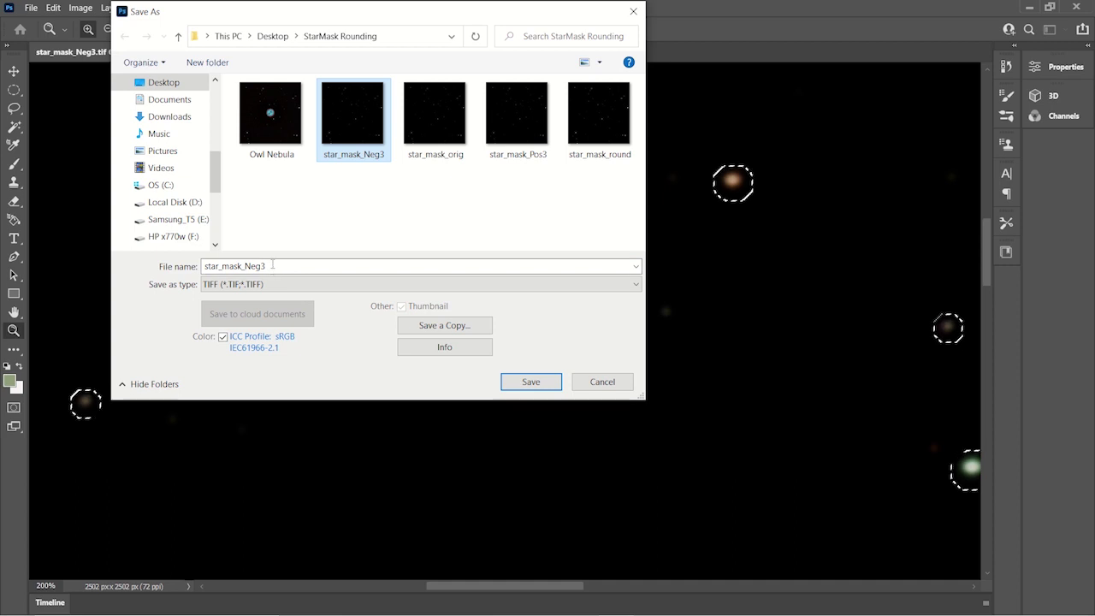
pyautogui.click(531, 382)
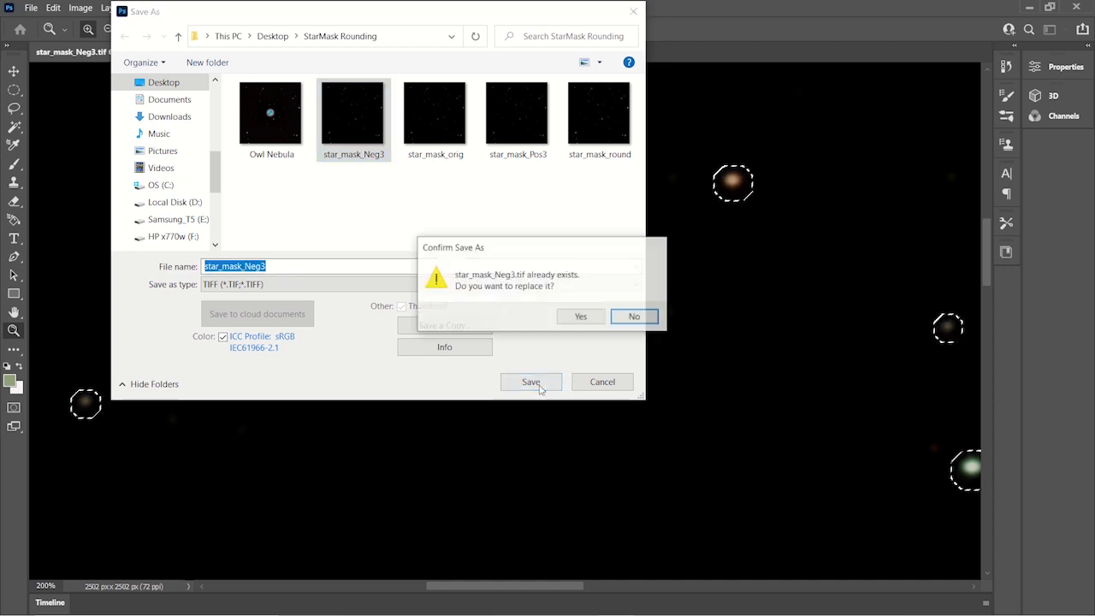
pyautogui.click(596, 320)
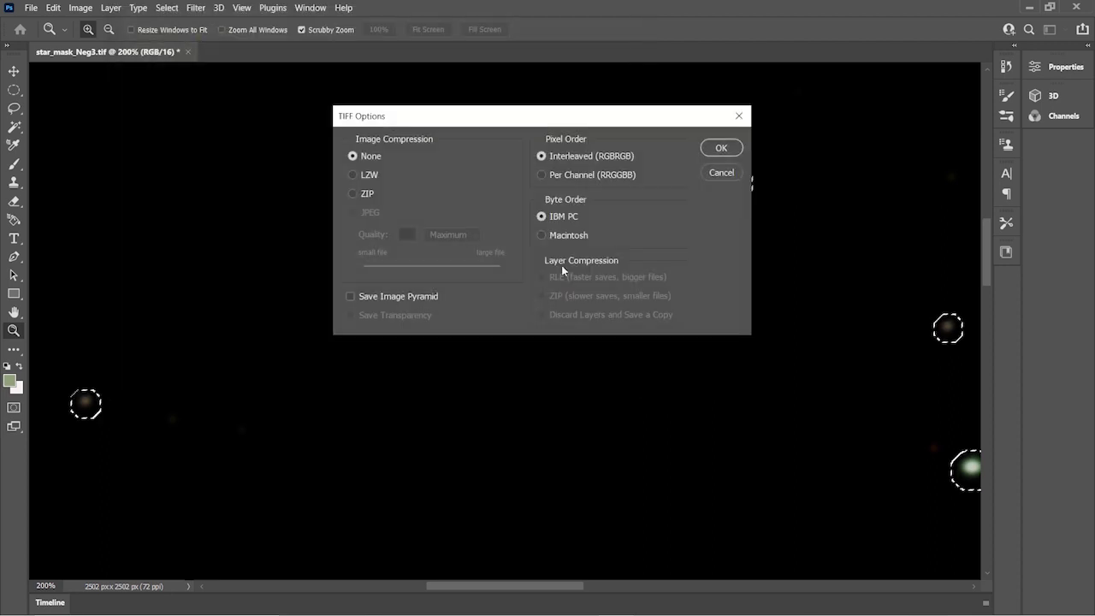
pyautogui.click(722, 148)
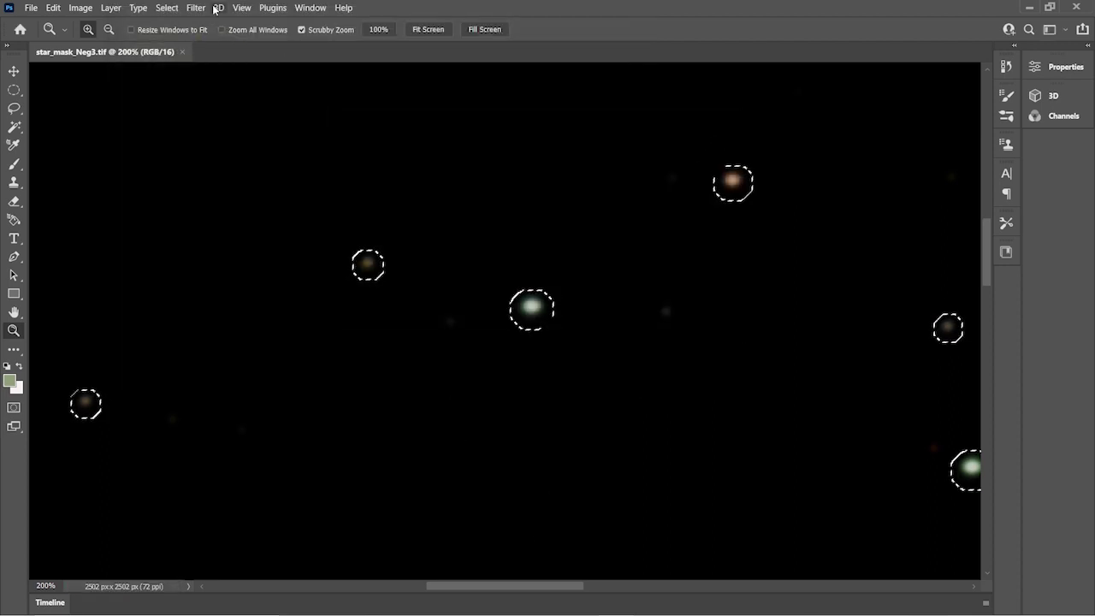
# - Undo the -3 offset and reapply Offset with Vertical +3 instead
pyautogui.click(56, 8)
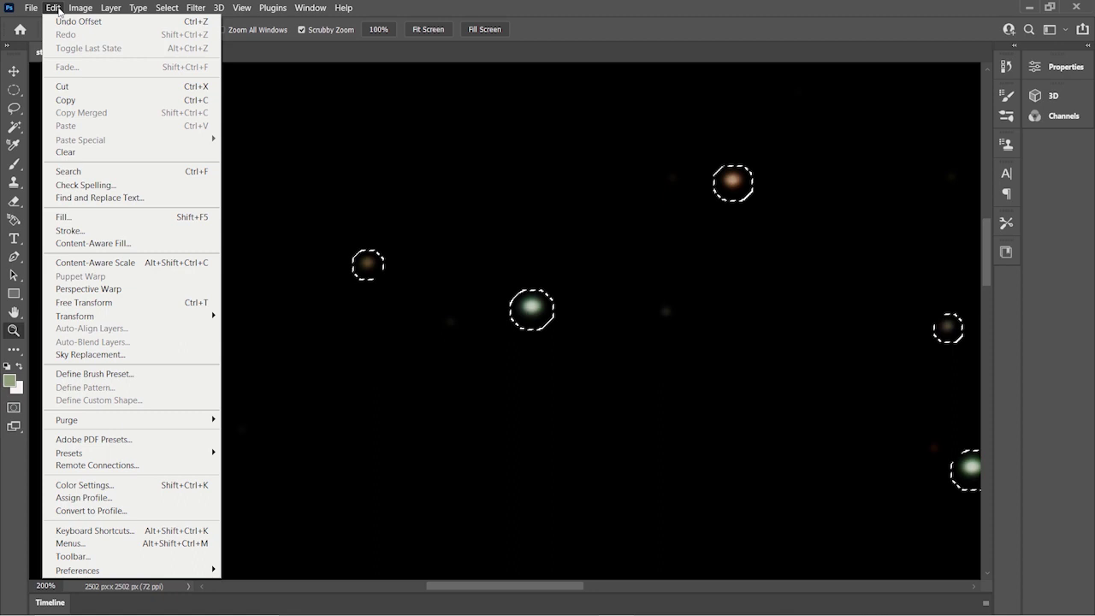
pyautogui.click(67, 22)
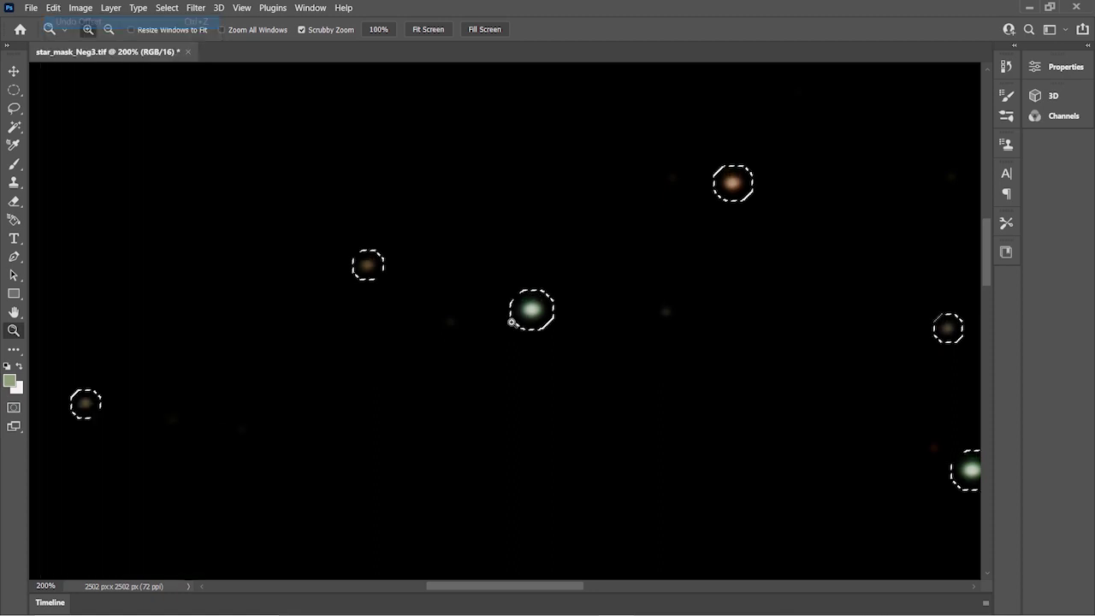
pyautogui.click(196, 7)
pyautogui.moveTo(219, 8)
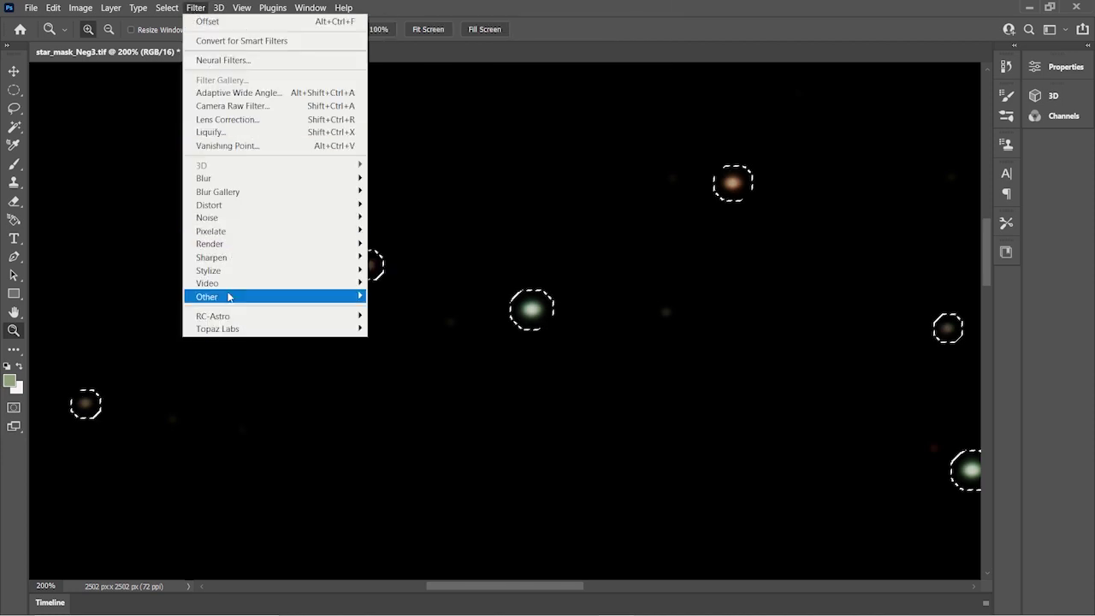
pyautogui.moveTo(229, 297)
pyautogui.click(390, 361)
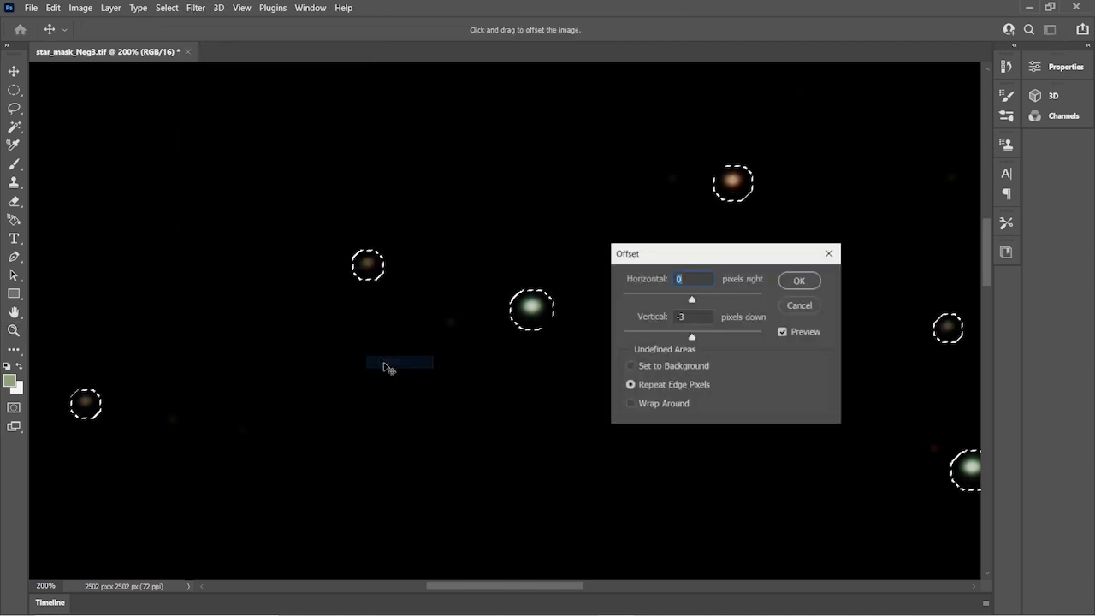
pyautogui.press('Tab')
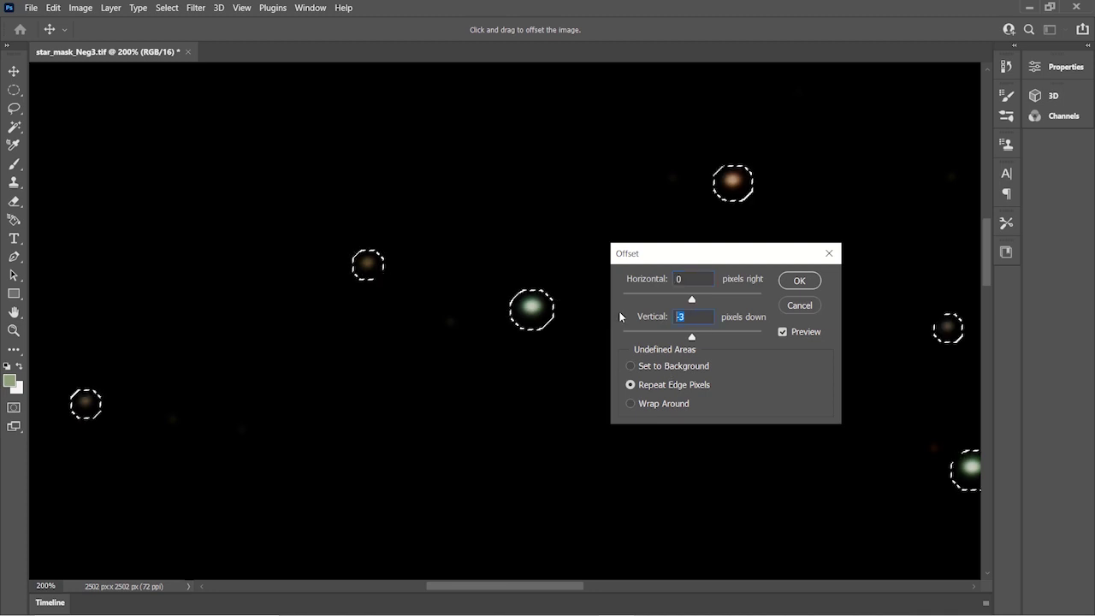
pyautogui.write('+')
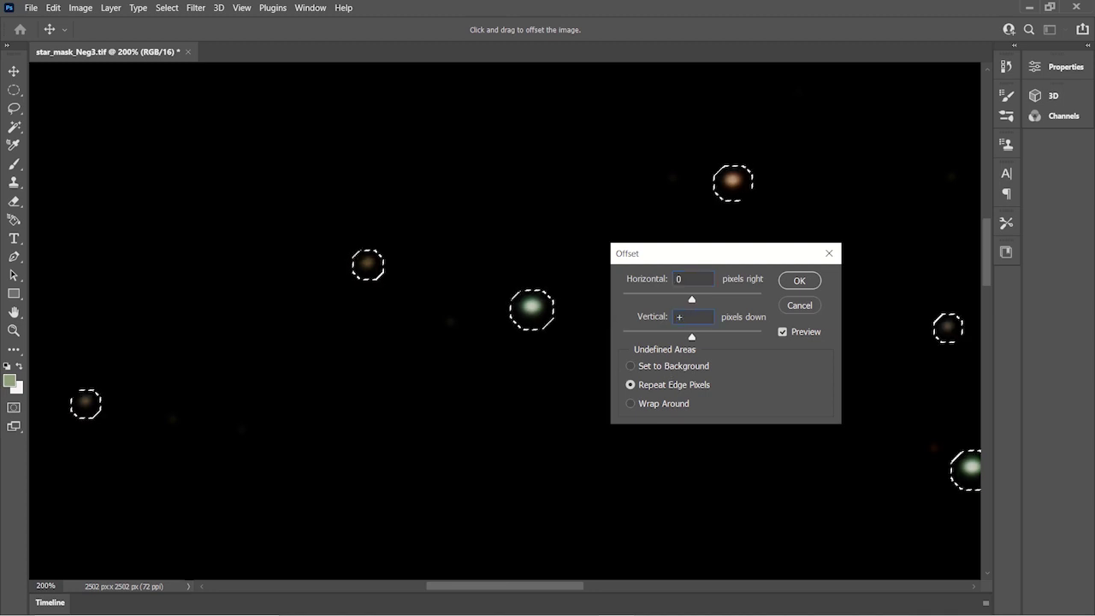
pyautogui.write('3')
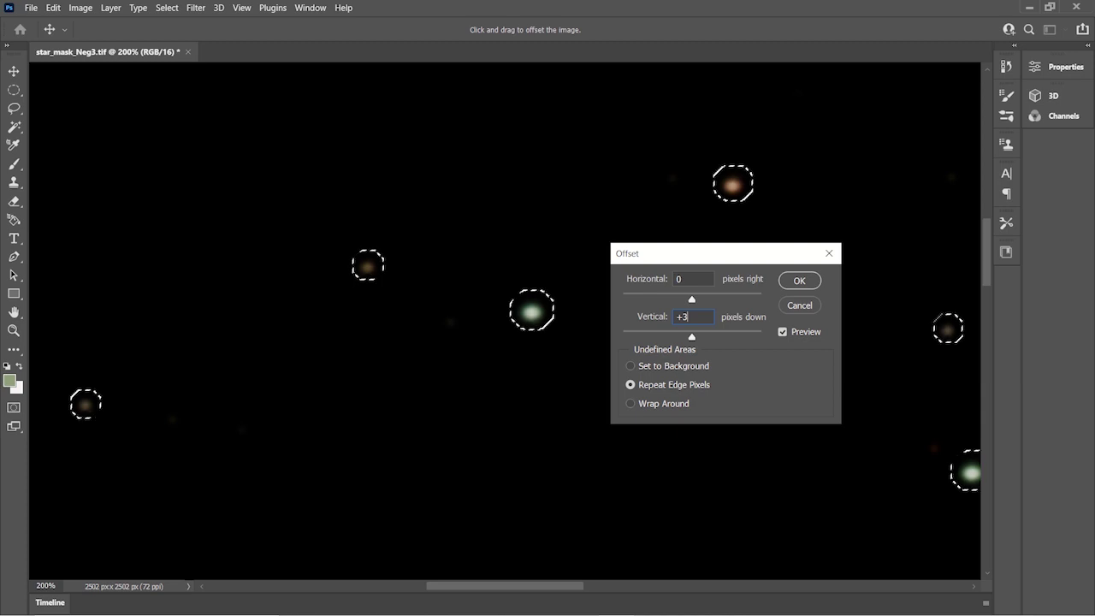
pyautogui.click(799, 281)
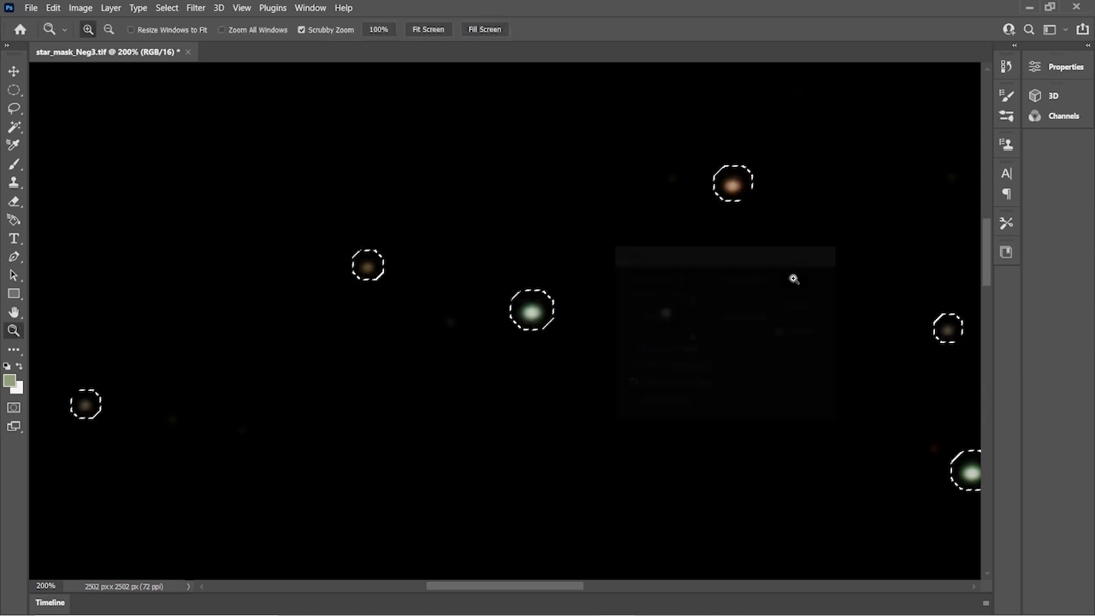
# - Save the mask as a TIFF named star_mask_Pos3.tif, replacing the existing file
pyautogui.click(30, 8)
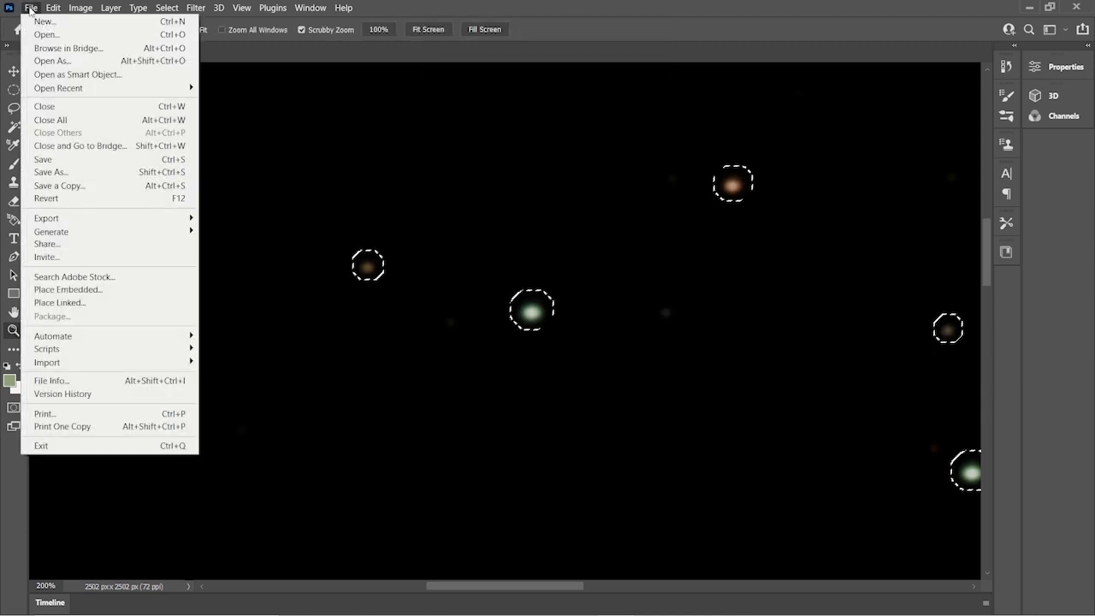
pyautogui.click(46, 174)
pyautogui.click(563, 414)
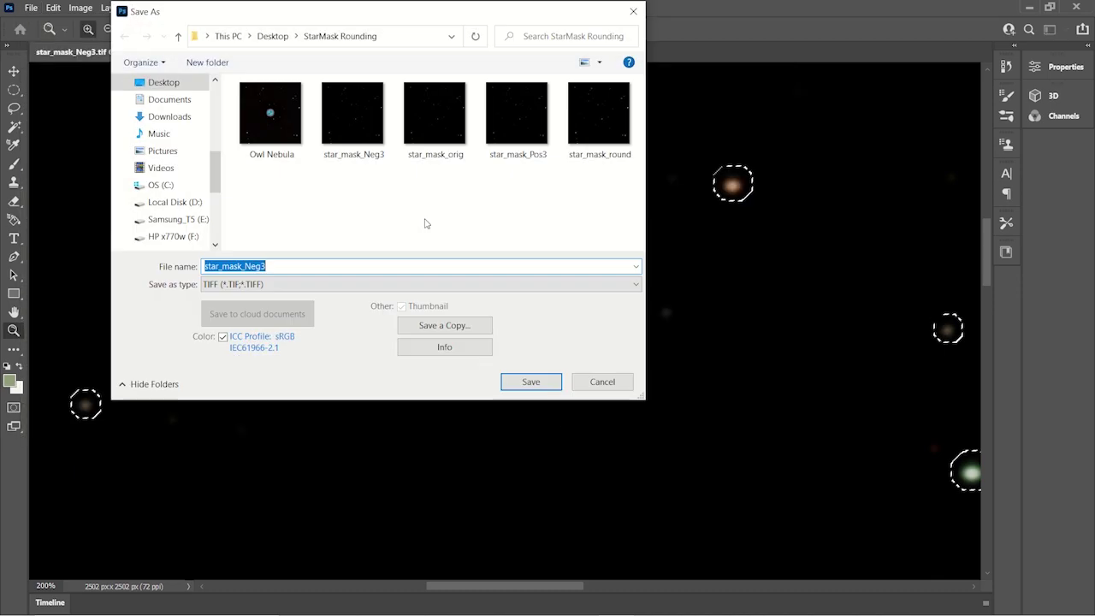
pyautogui.click(517, 116)
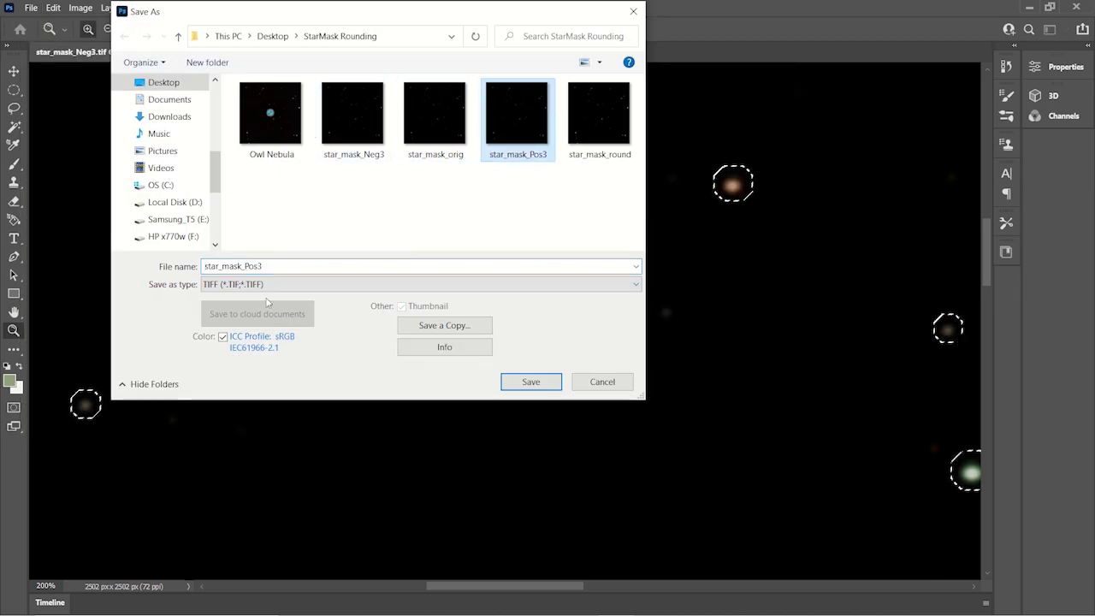
pyautogui.click(531, 382)
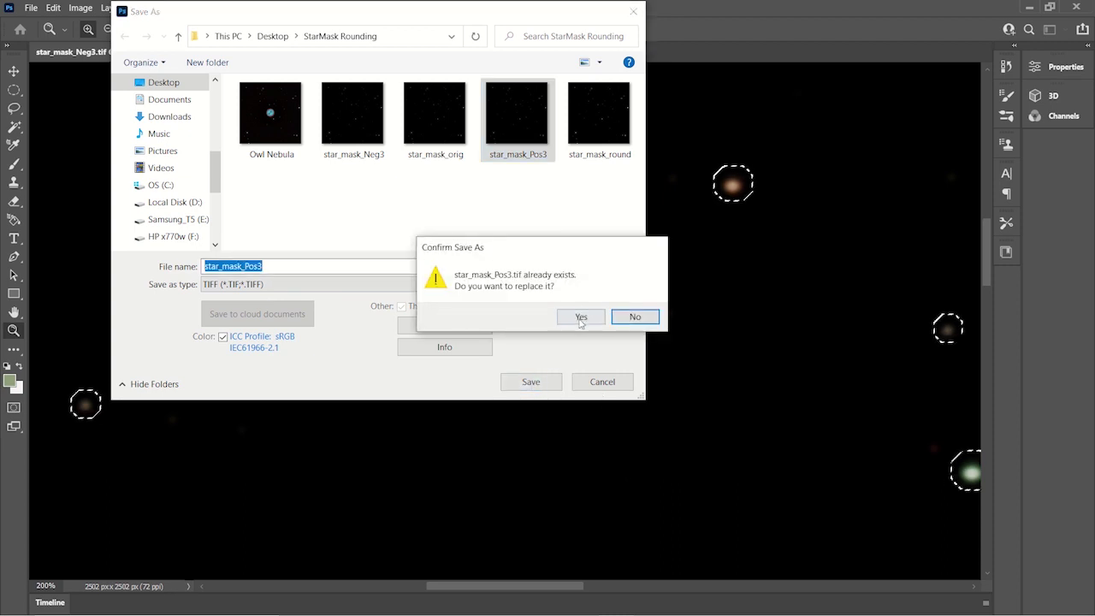
pyautogui.click(581, 318)
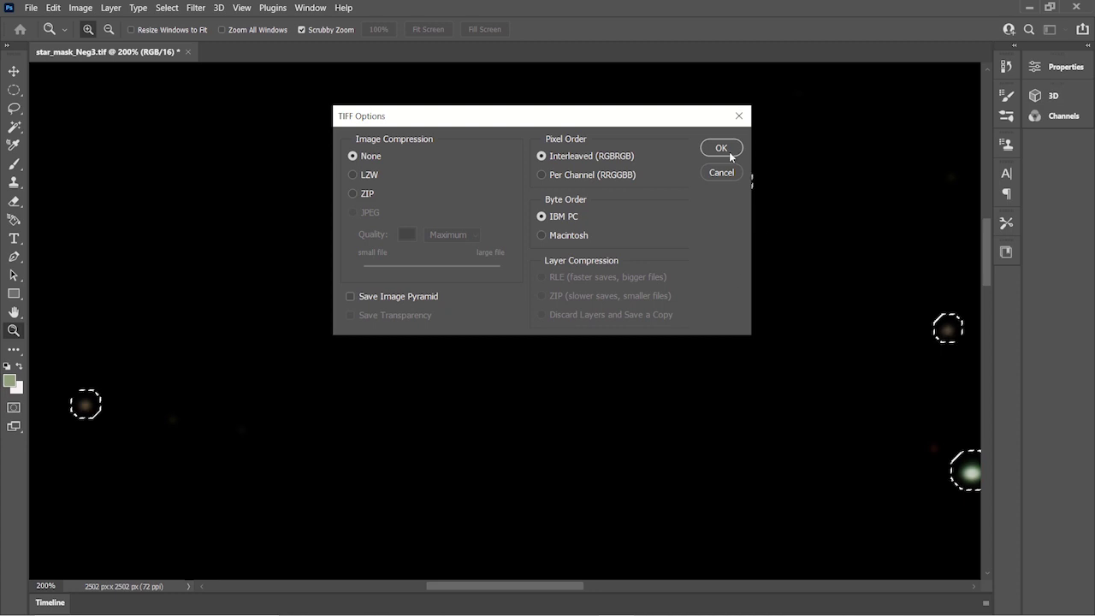
pyautogui.click(724, 145)
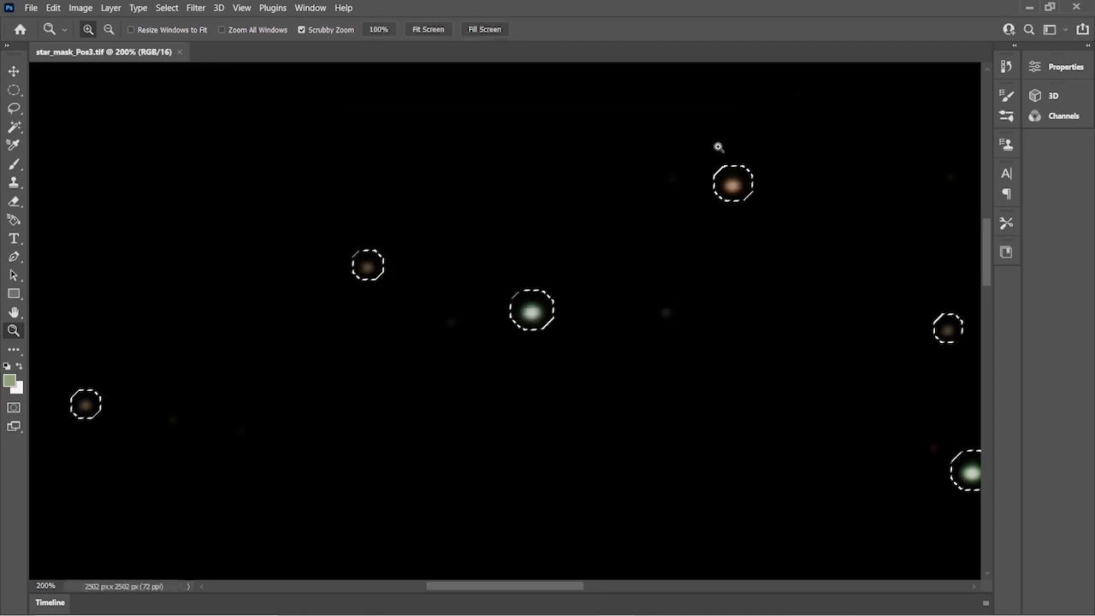
# - Back in PixInsight, iconize star_mask and Owl_Nebula and stack their icons at upper left
pyautogui.click(1030, 7)
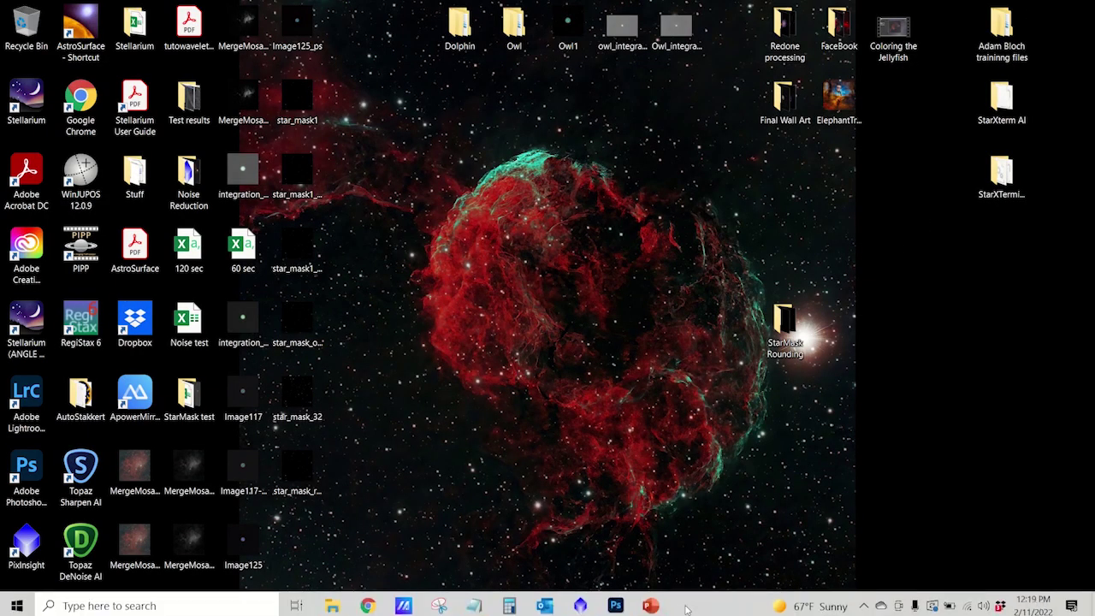
pyautogui.click(582, 606)
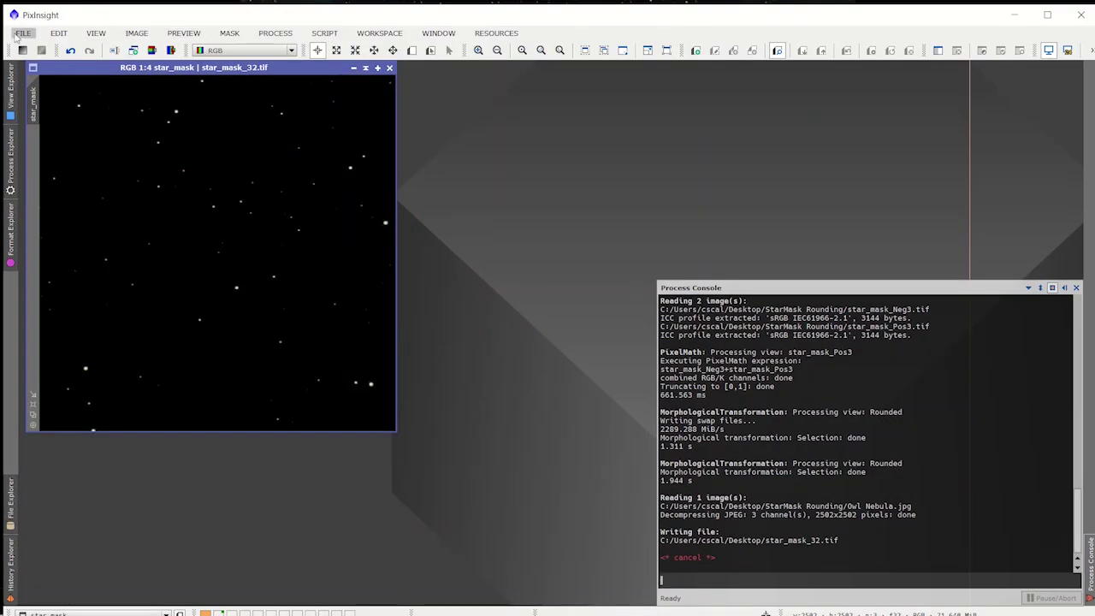
pyautogui.click(353, 68)
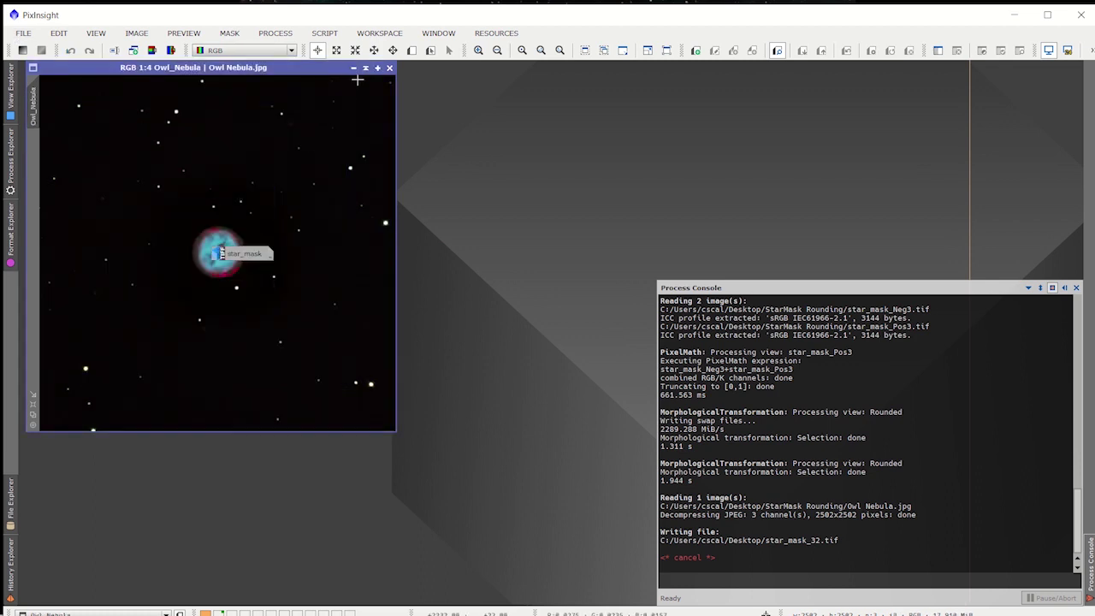
pyautogui.click(354, 67)
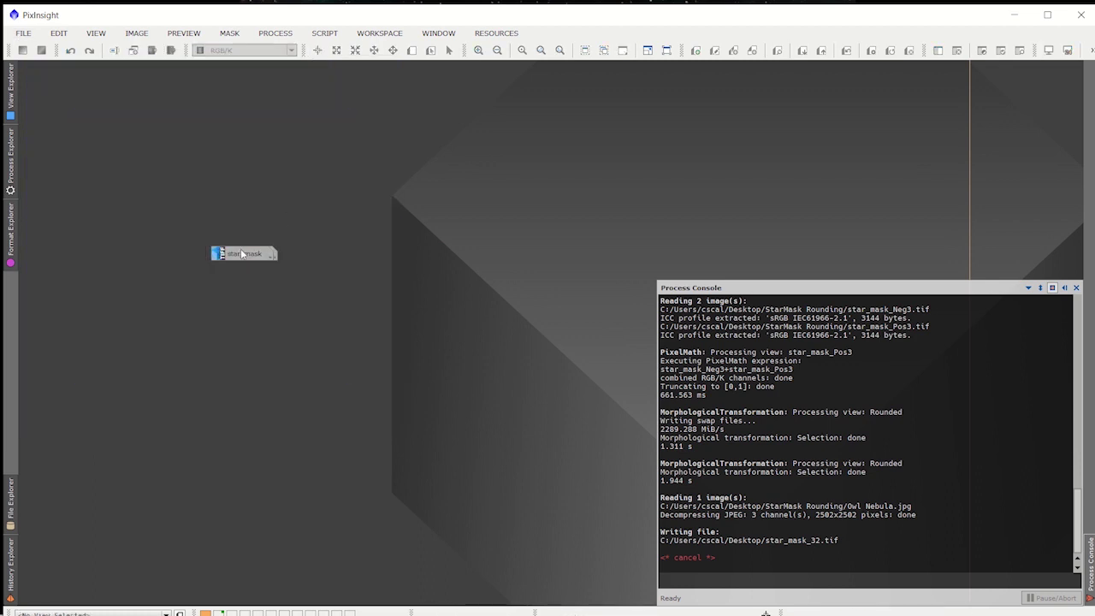
pyautogui.moveTo(247, 257); pyautogui.dragTo(126, 101)
pyautogui.moveTo(251, 263); pyautogui.dragTo(103, 132)
# - Open star_mask_Neg3 and star_mask_Pos3 together and arrange their windows on the left
pyautogui.click(23, 33)
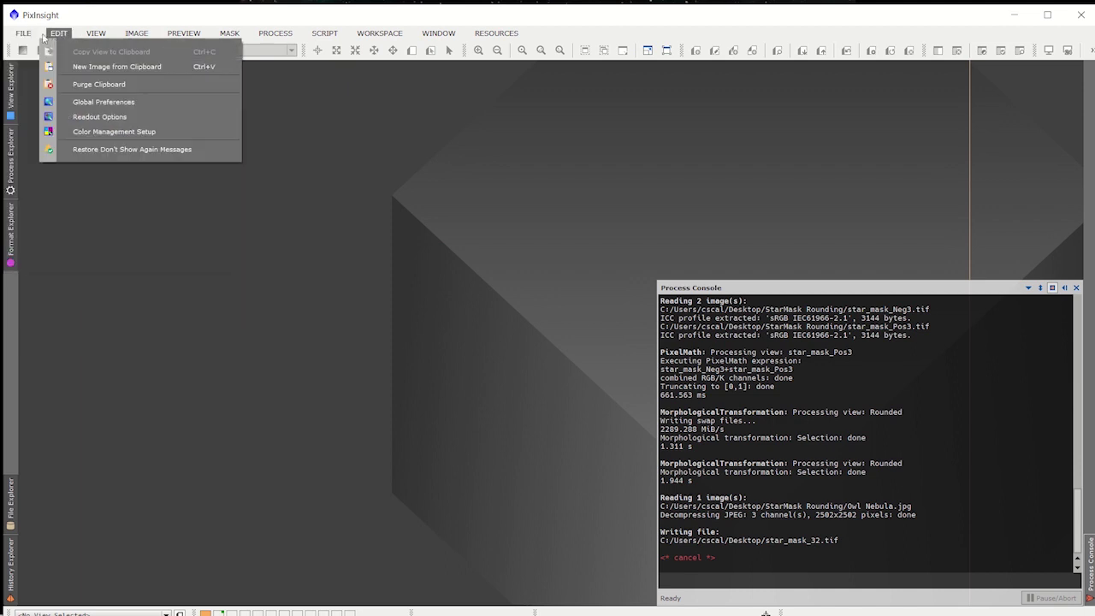
pyautogui.click(38, 49)
pyautogui.click(334, 144)
pyautogui.keyDown('ctrl'); pyautogui.click(492, 153); pyautogui.keyUp('ctrl')
pyautogui.click(665, 438)
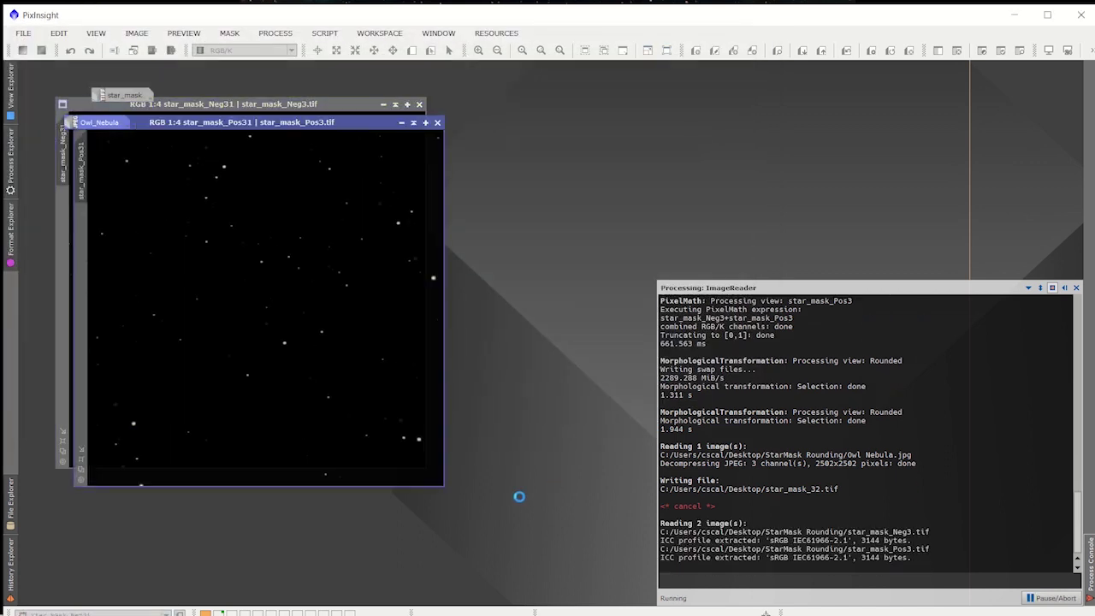
pyautogui.moveTo(325, 129); pyautogui.dragTo(499, 258)
pyautogui.moveTo(408, 250); pyautogui.dragTo(180, 156)
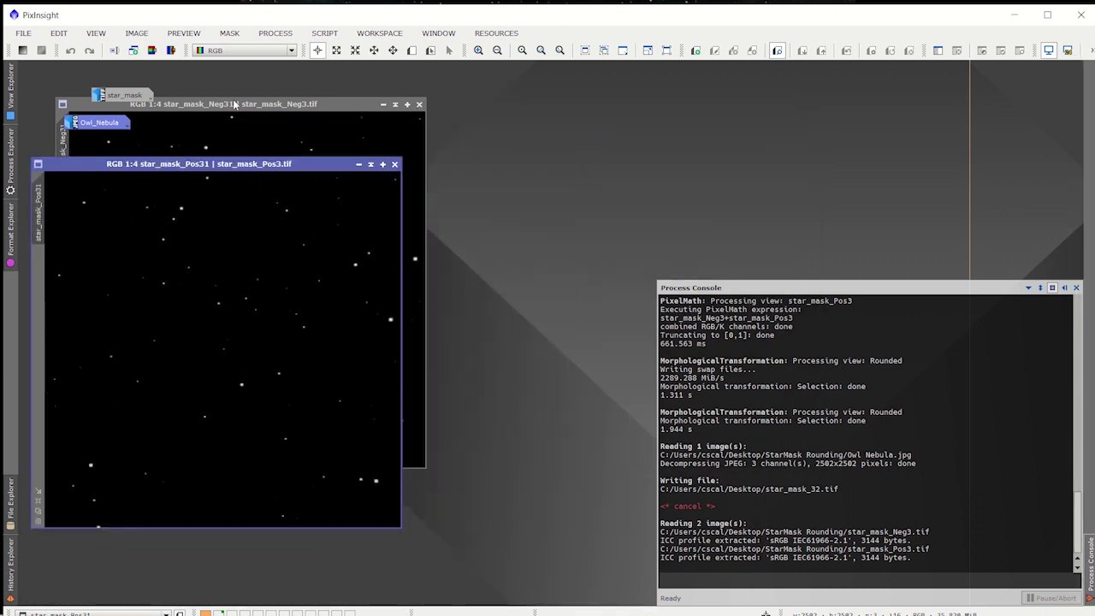
pyautogui.moveTo(226, 103); pyautogui.dragTo(196, 135)
# - Run PixelMath with expression star_mask_Neg31+star_mask_Pos31 to produce the new Rounded image
pyautogui.click(262, 35)
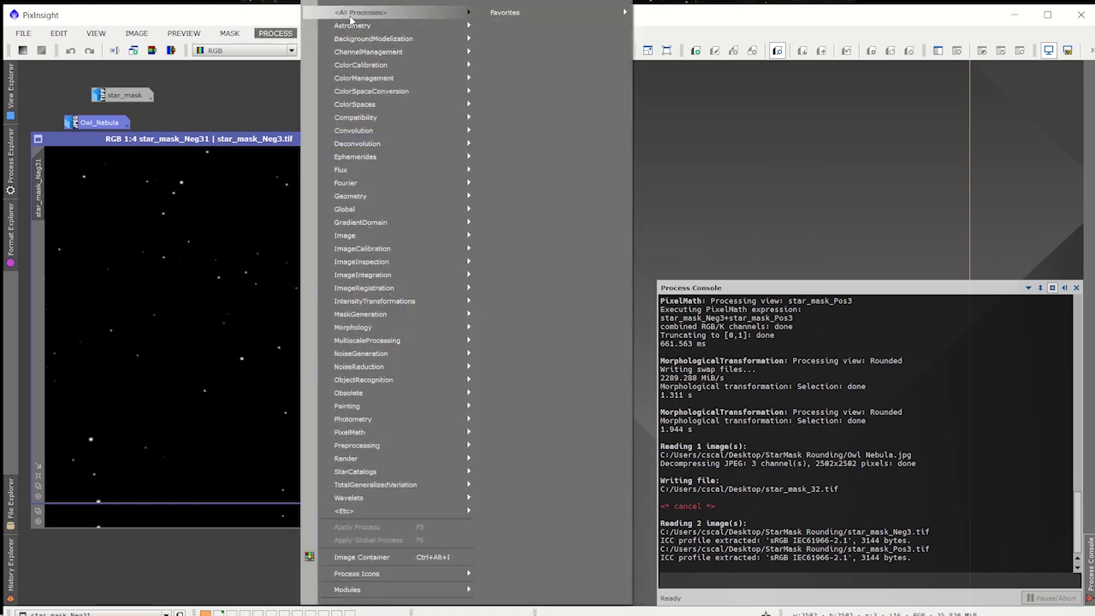
pyautogui.moveTo(368, 12)
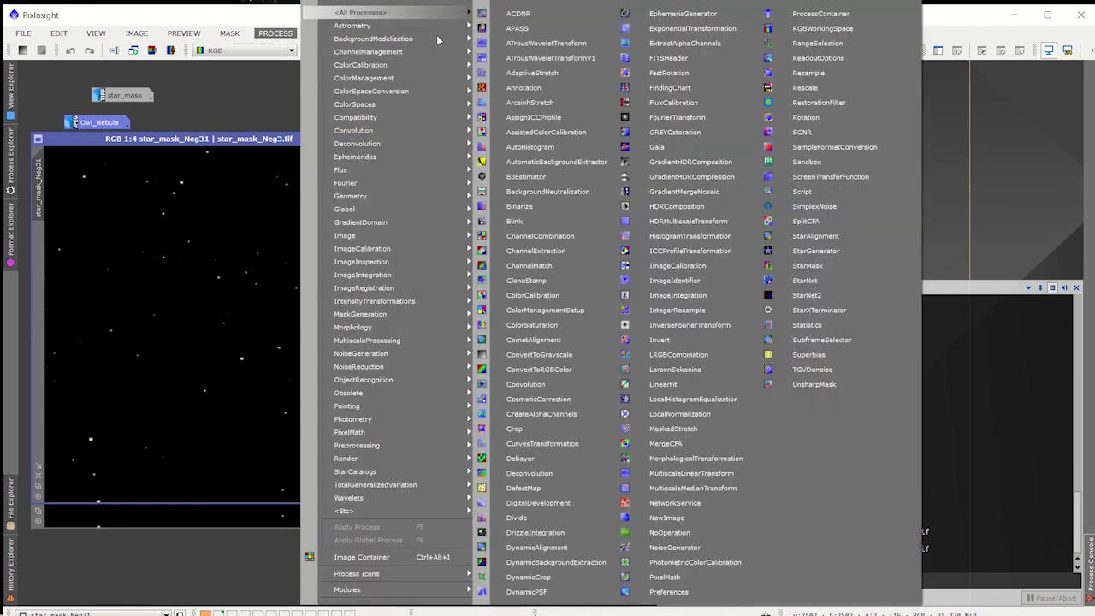
pyautogui.click(702, 577)
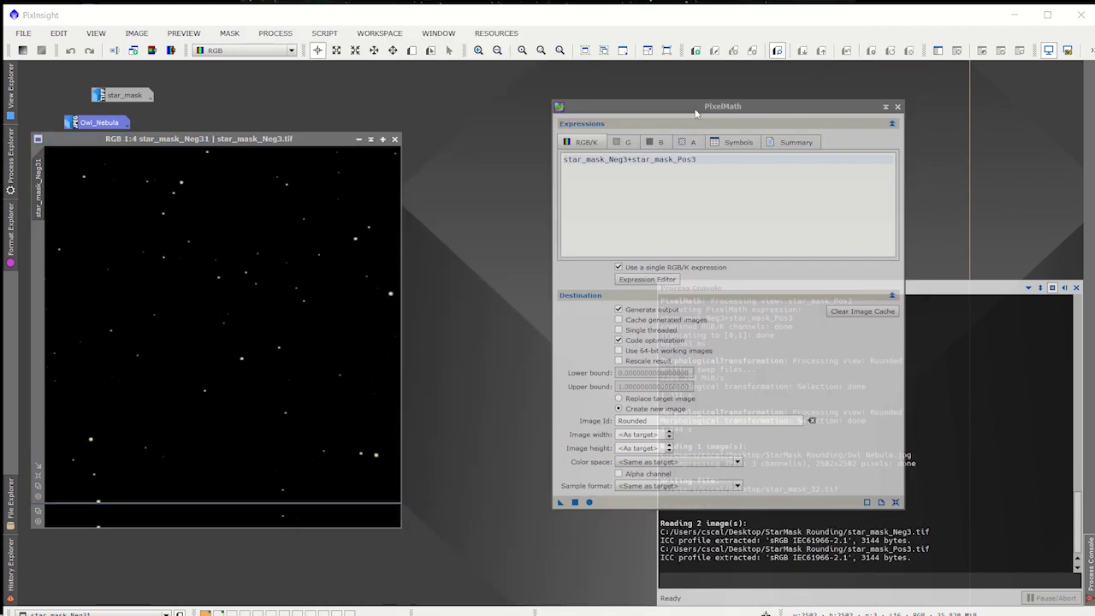
pyautogui.moveTo(692, 107); pyautogui.dragTo(635, 106)
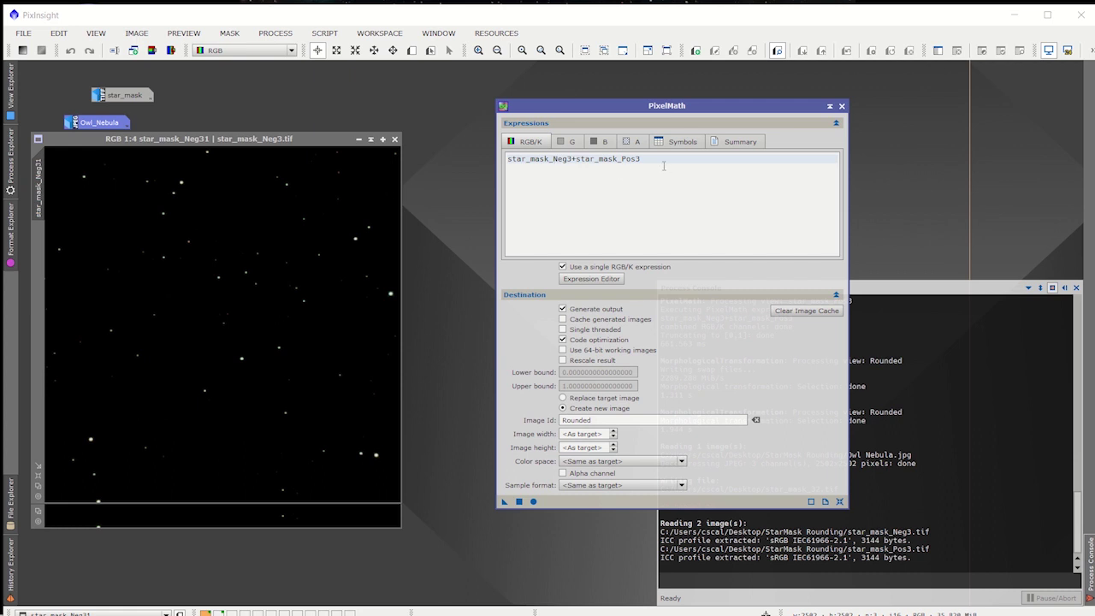
pyautogui.moveTo(260, 141); pyautogui.dragTo(260, 210)
pyautogui.click(591, 279)
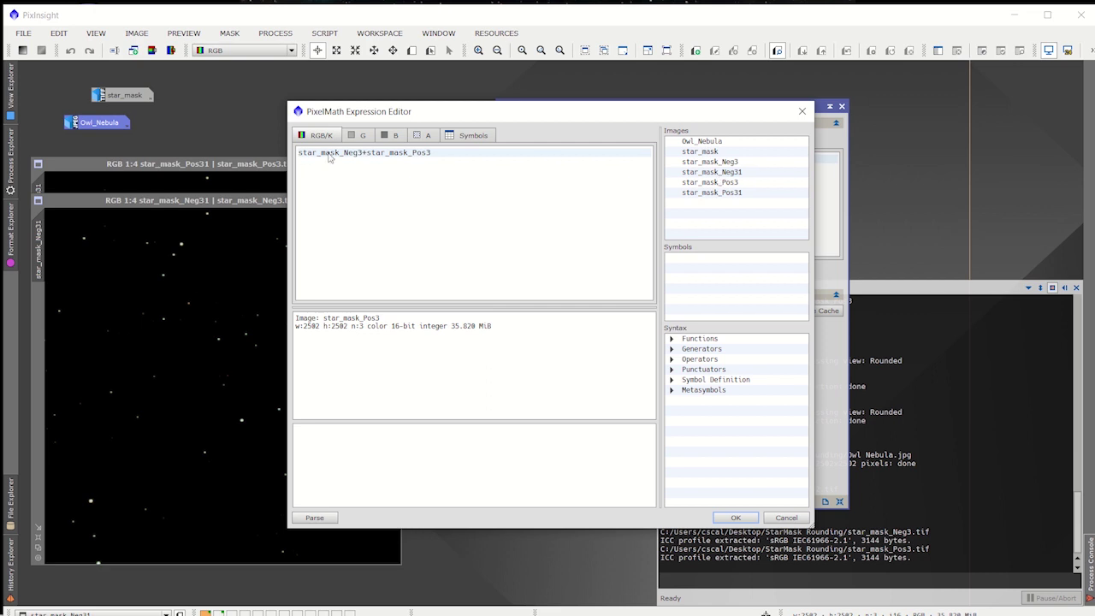
pyautogui.click(787, 519)
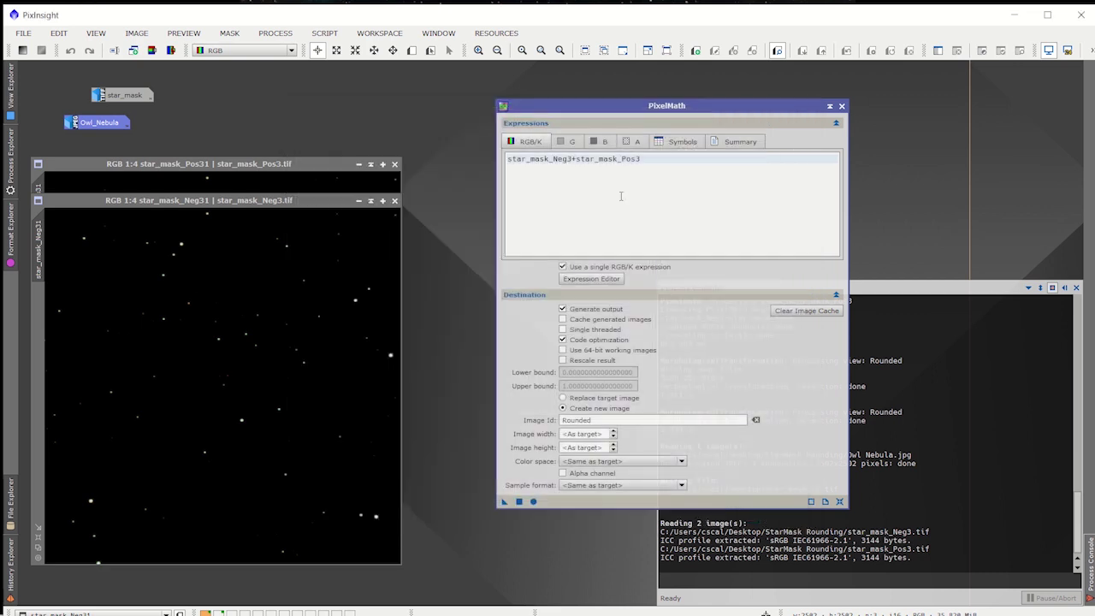
pyautogui.click(575, 159)
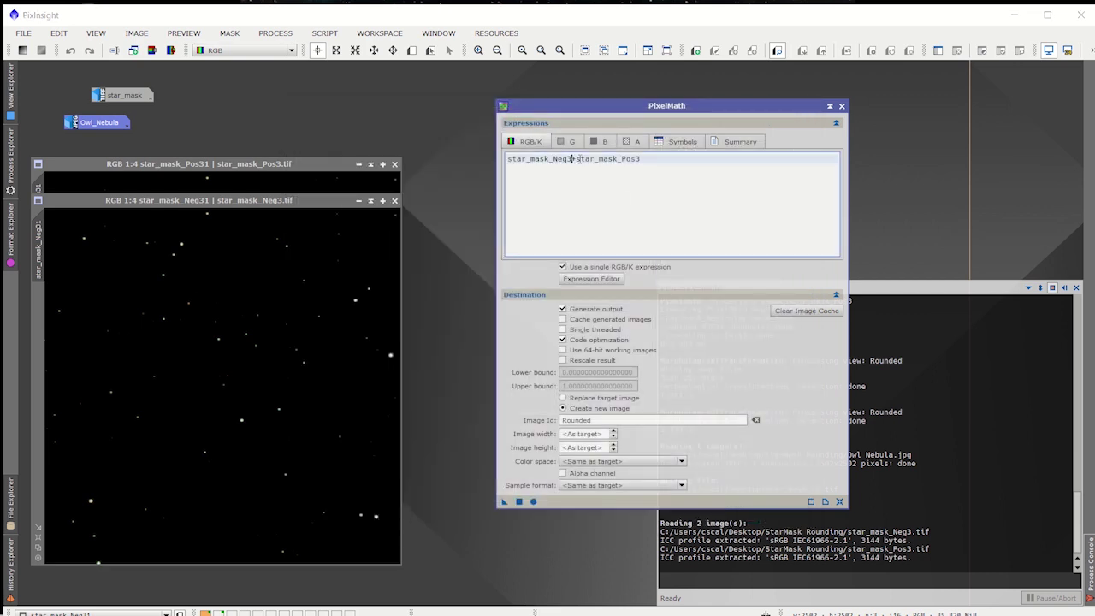
pyautogui.write('1')
pyautogui.click(654, 159)
pyautogui.click(519, 502)
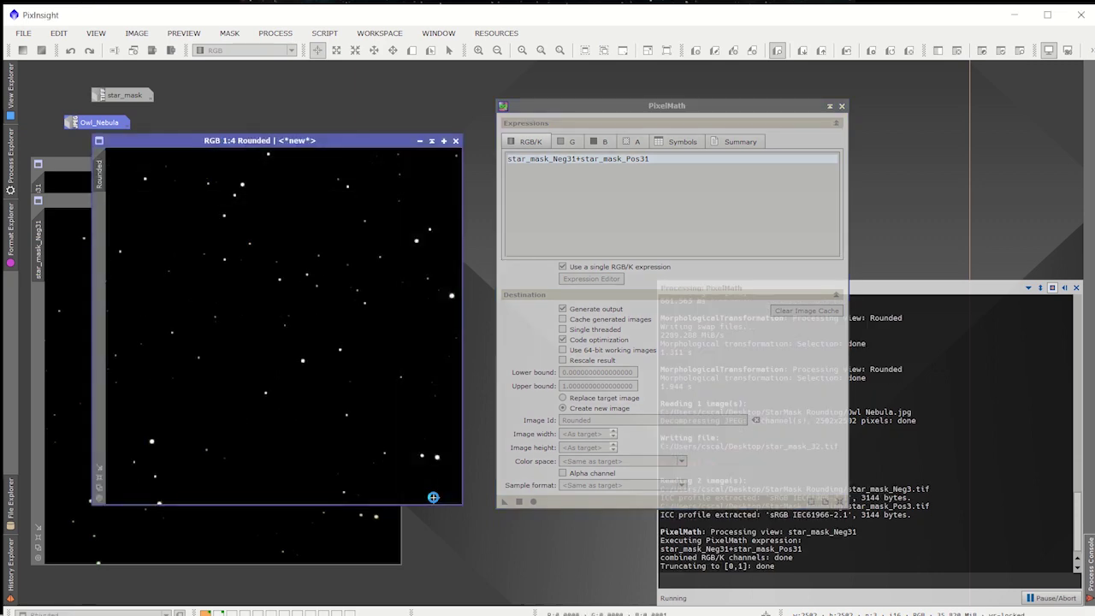
# - Shade the PixelMath panel and zoom into star_mask_Neg31 to inspect its stars
pyautogui.click(829, 108)
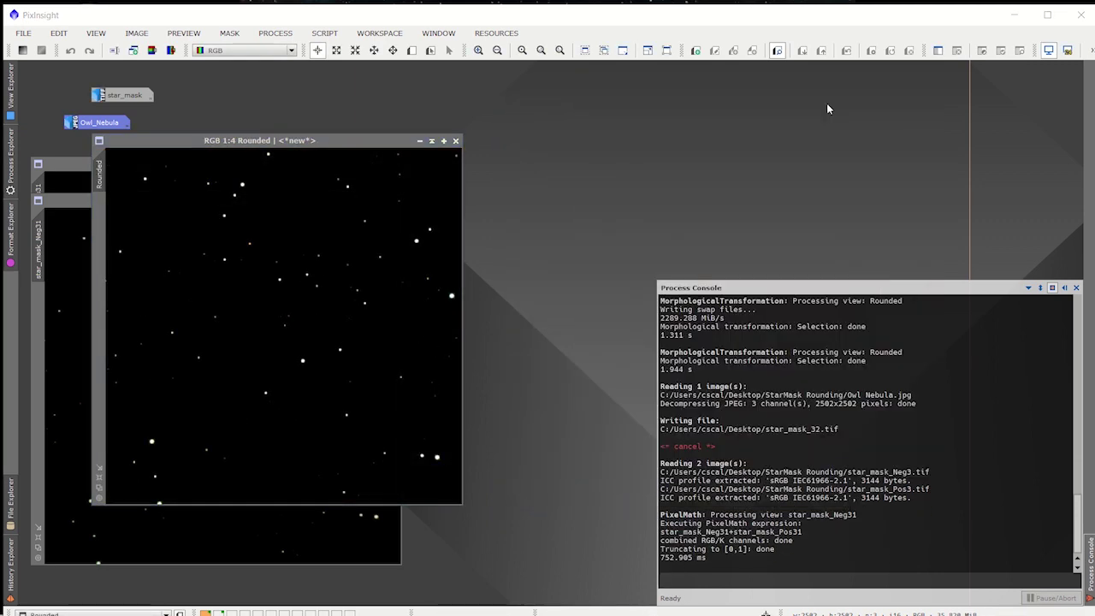
pyautogui.moveTo(328, 144)
pyautogui.mouseDown()
pyautogui.moveTo(623, 183)
pyautogui.moveTo(567, 191)
pyautogui.mouseUp()
pyautogui.click(209, 279)
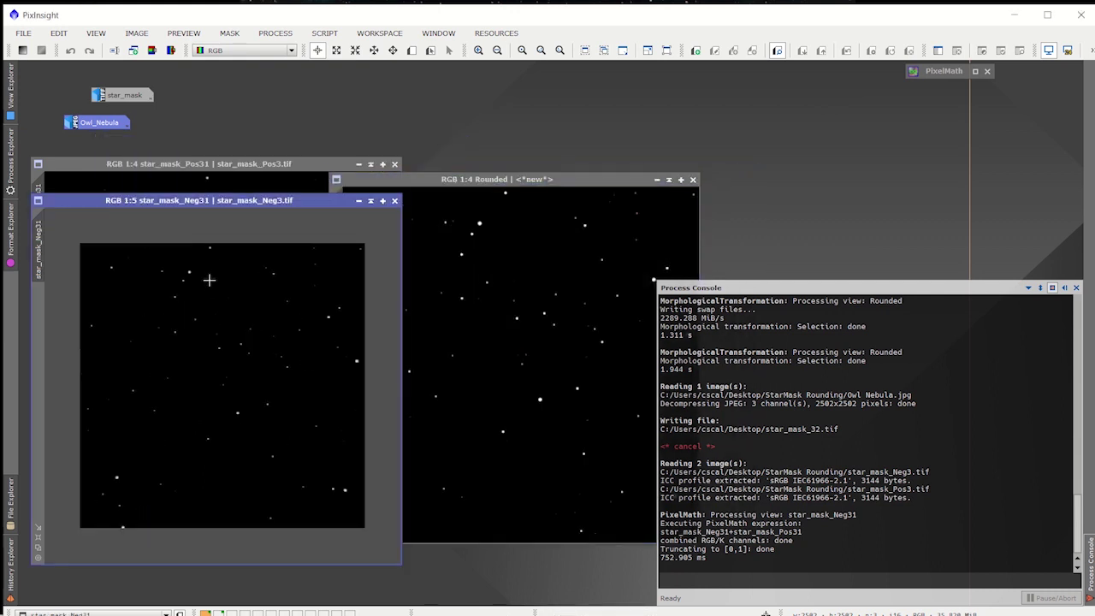
pyautogui.scroll(2, 208, 280)
pyautogui.moveTo(391, 328); pyautogui.dragTo(395, 244)
pyautogui.moveTo(228, 565); pyautogui.dragTo(185, 565)
pyautogui.scroll(-1, 251, 369)
pyautogui.scroll(2, 266, 326)
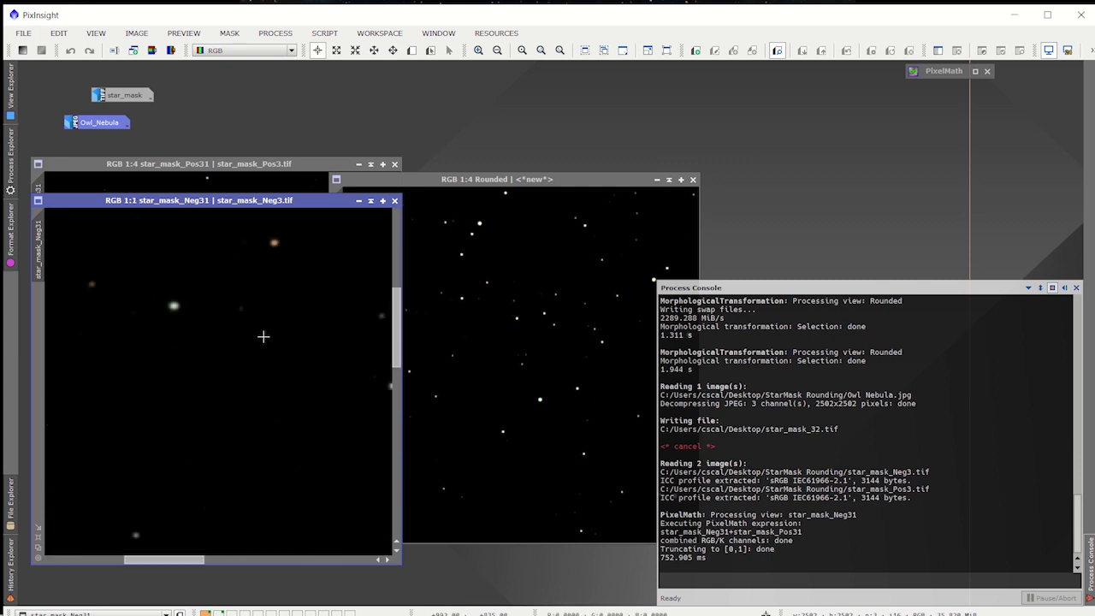
pyautogui.moveTo(396, 363); pyautogui.dragTo(396, 257)
# - Zoom into Rounded to compare its merged stars, then place it over star_mask_Neg31
pyautogui.click(507, 281)
pyautogui.scroll(1, 505, 282)
pyautogui.scroll(1, 505, 281)
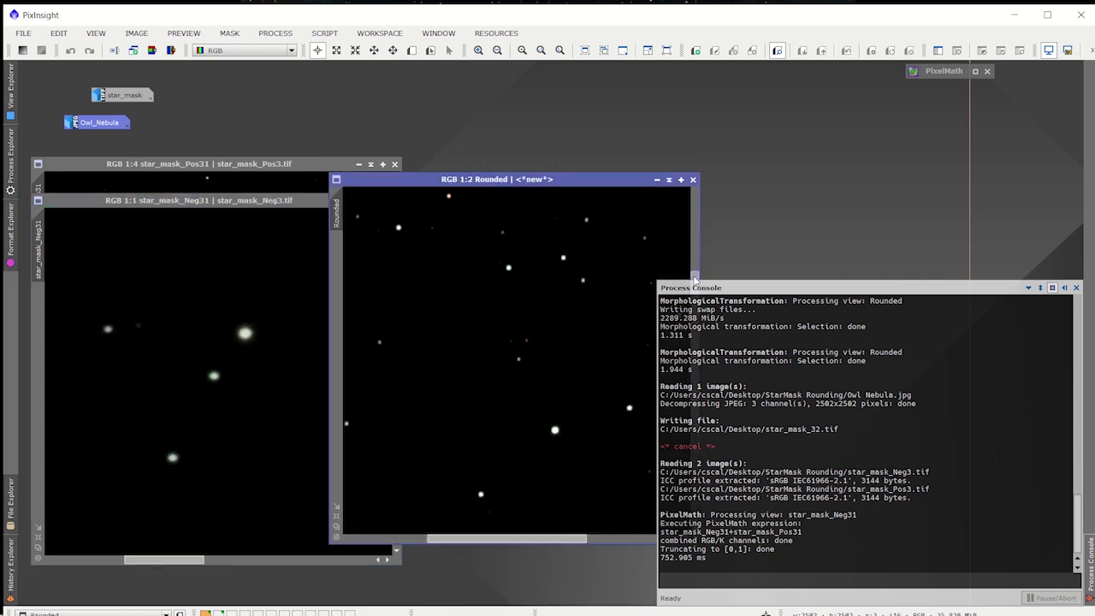
pyautogui.moveTo(697, 274); pyautogui.dragTo(678, 187)
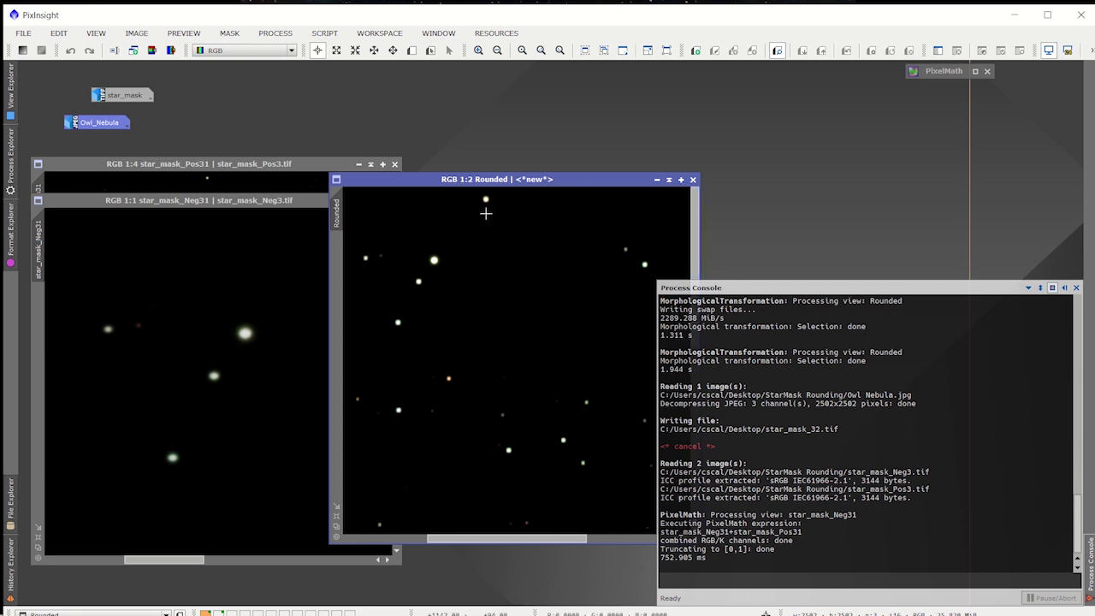
pyautogui.scroll(1, 445, 232)
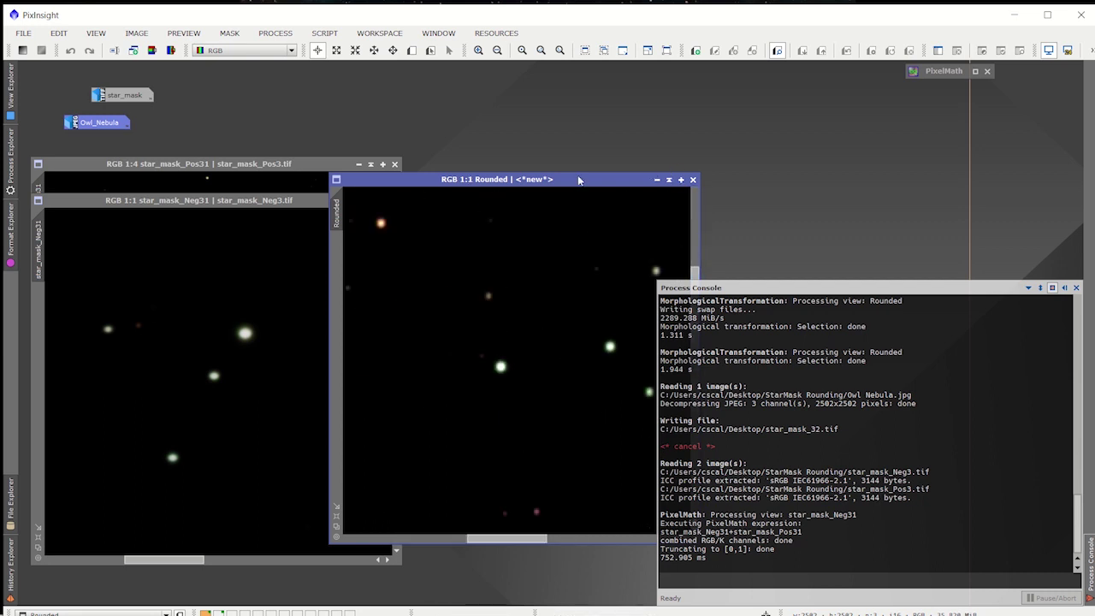
pyautogui.moveTo(565, 180); pyautogui.dragTo(499, 189)
pyautogui.moveTo(631, 290); pyautogui.dragTo(630, 211)
pyautogui.moveTo(445, 554); pyautogui.dragTo(393, 554)
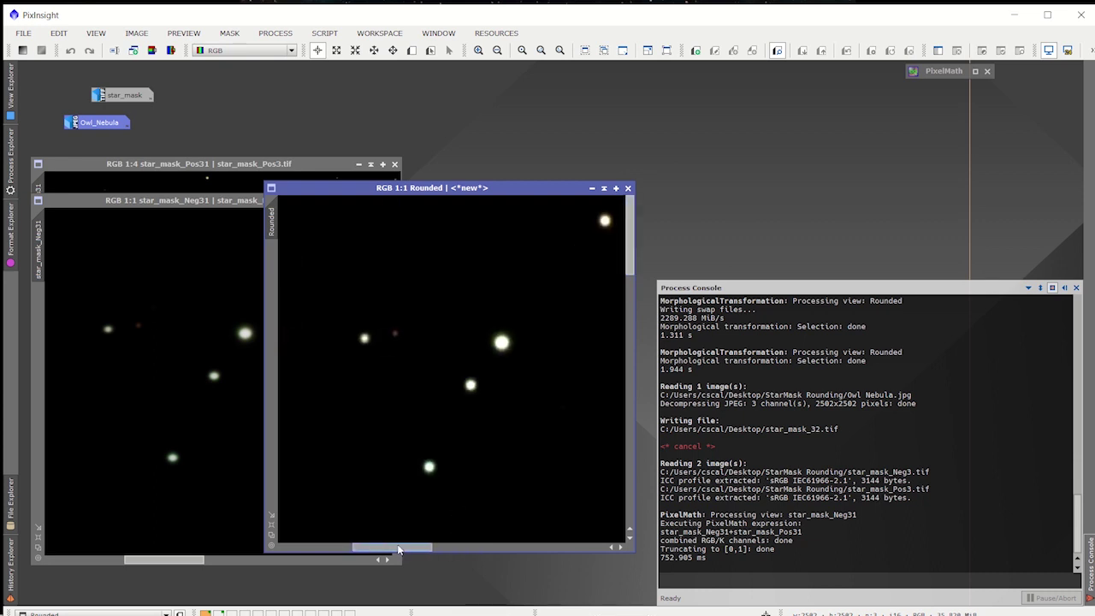
pyautogui.moveTo(522, 189); pyautogui.dragTo(555, 199)
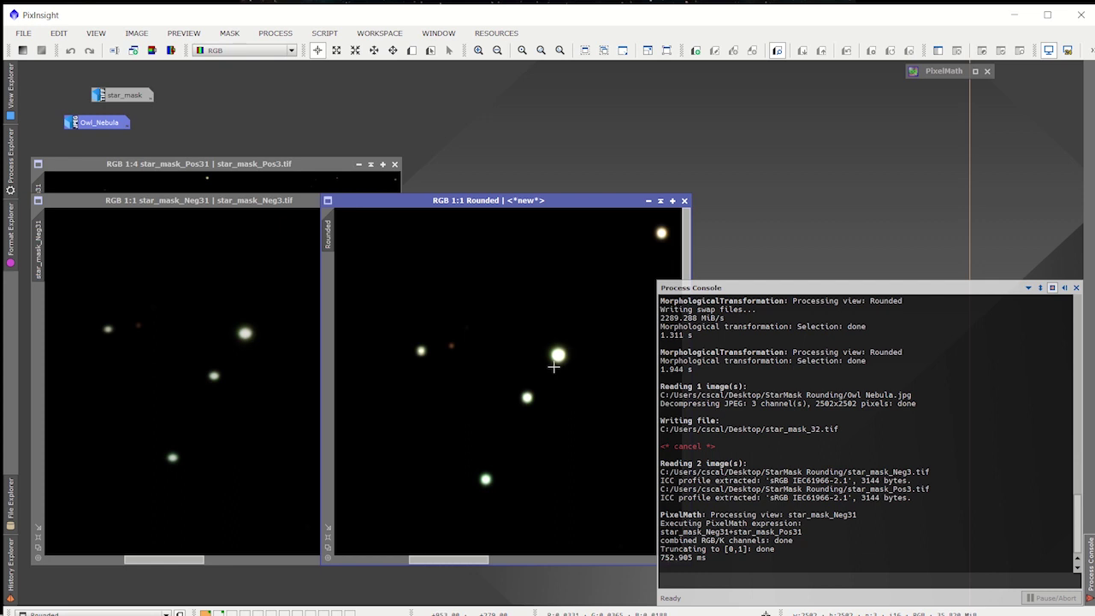
pyautogui.moveTo(569, 201); pyautogui.dragTo(279, 222)
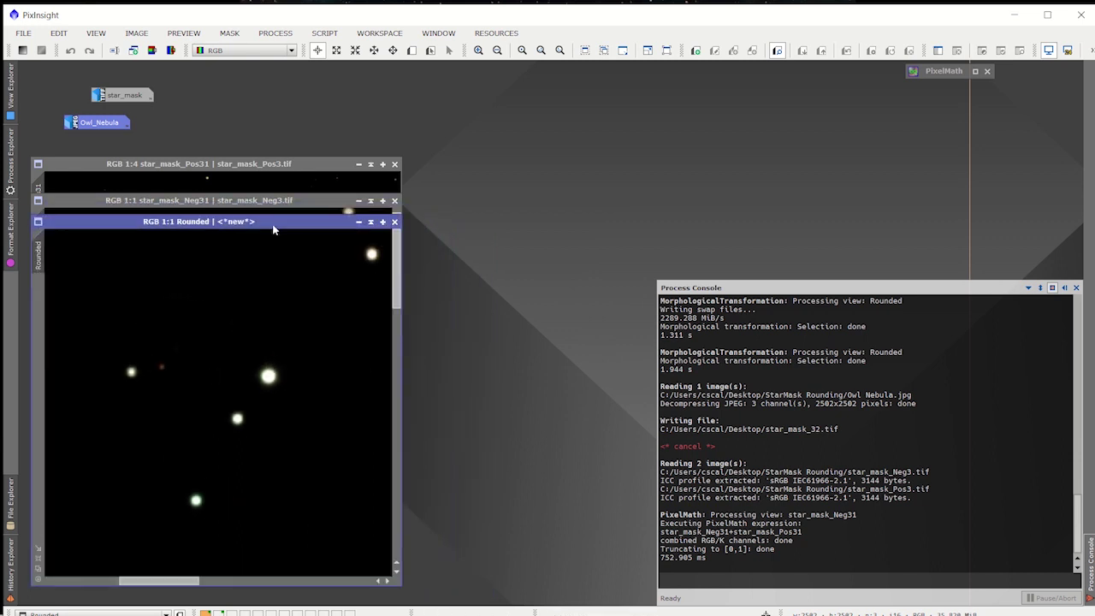
pyautogui.scroll(2, 273, 306)
pyautogui.scroll(-5, 275, 309)
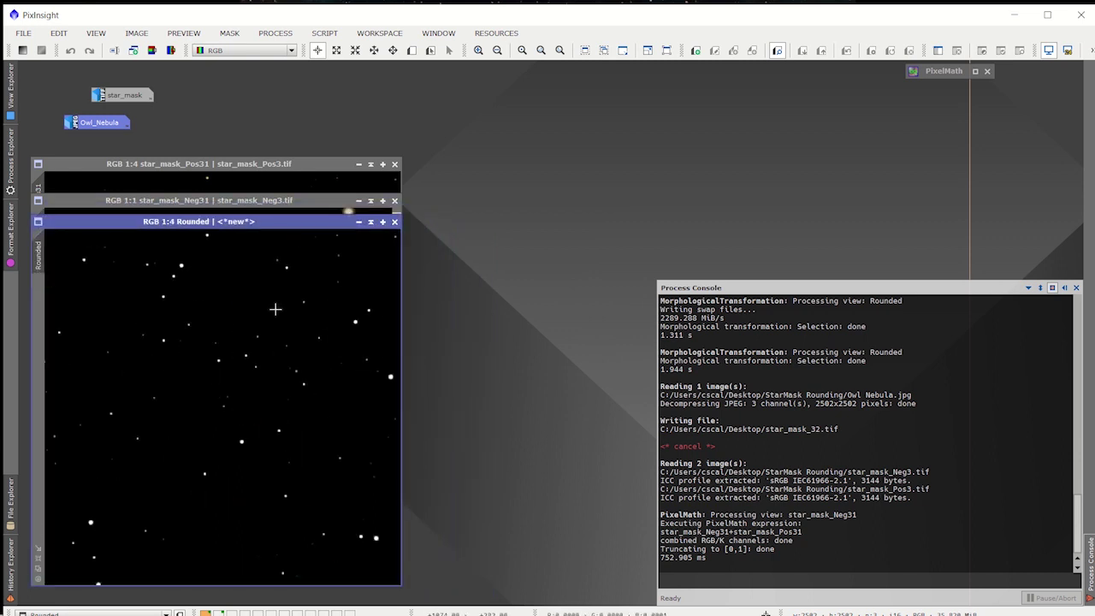
# - Apply MorphologicalTransformation with Morphological Selection and a size 19 structuring element to Rounded
pyautogui.click(272, 36)
pyautogui.moveTo(338, 17)
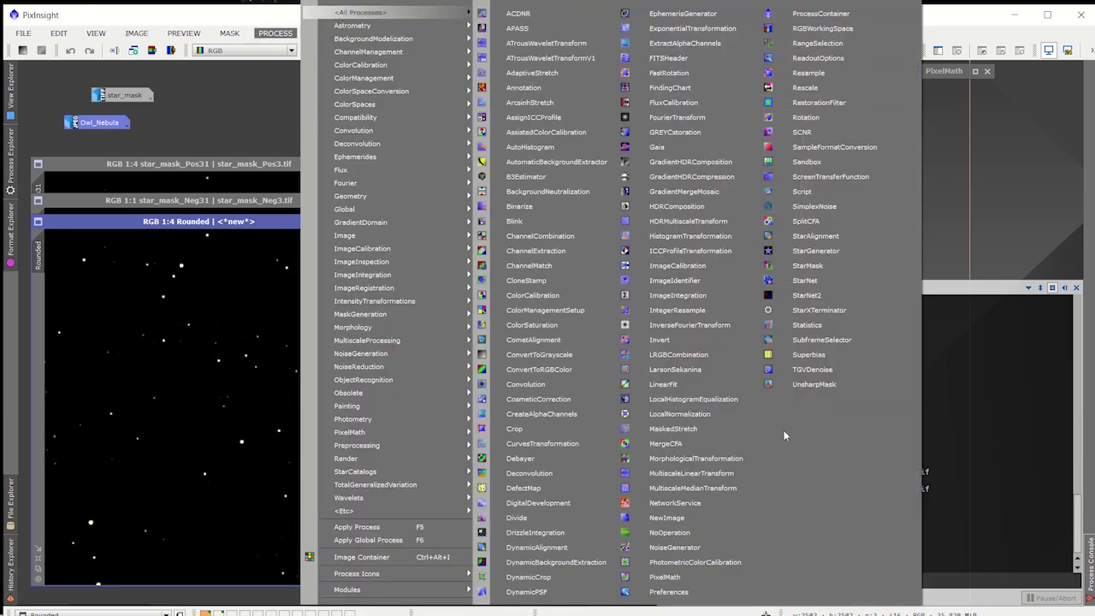
pyautogui.click(723, 453)
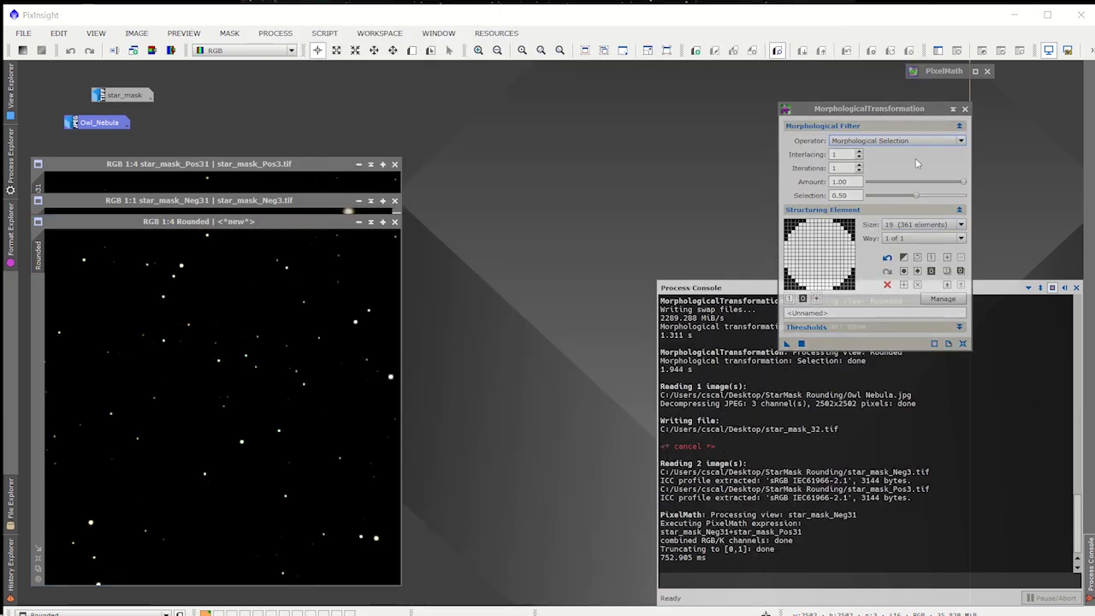
pyautogui.moveTo(924, 109); pyautogui.dragTo(651, 109)
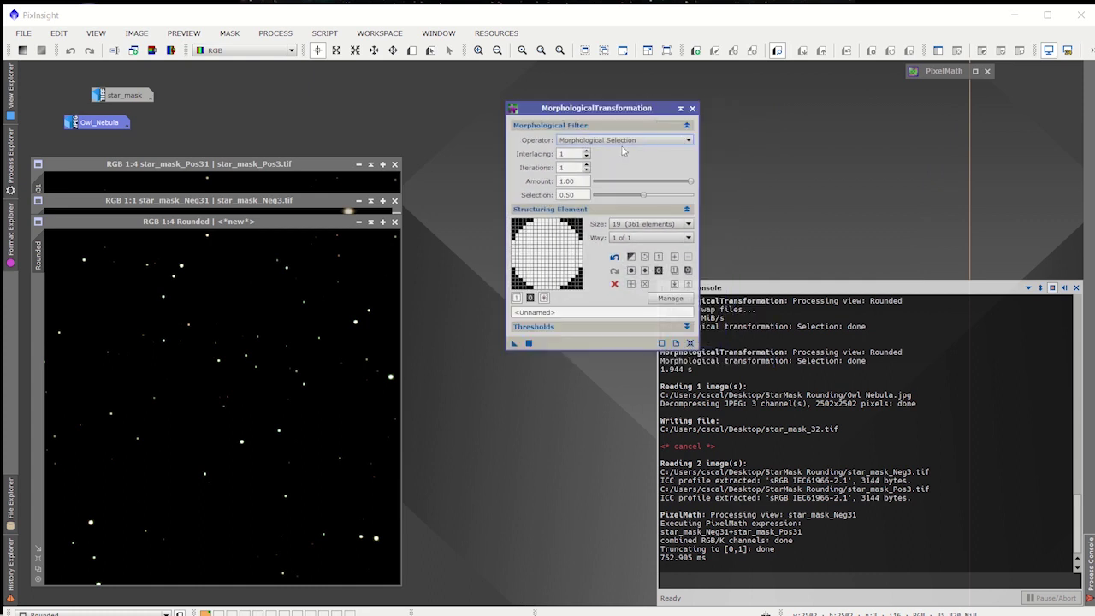
pyautogui.click(623, 142)
pyautogui.click(595, 195)
pyautogui.click(629, 225)
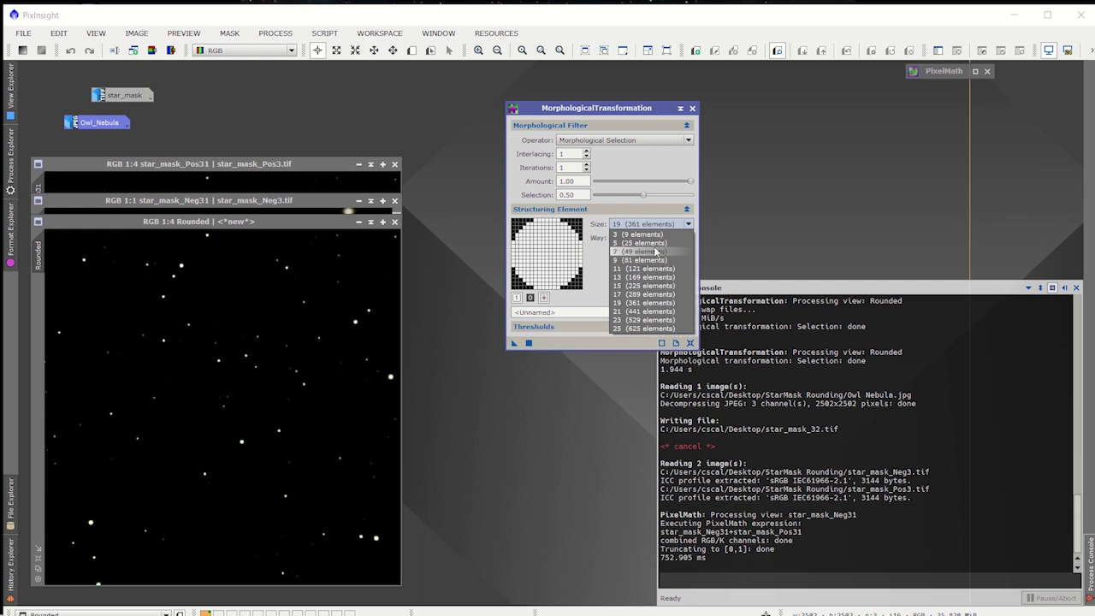
pyautogui.click(661, 304)
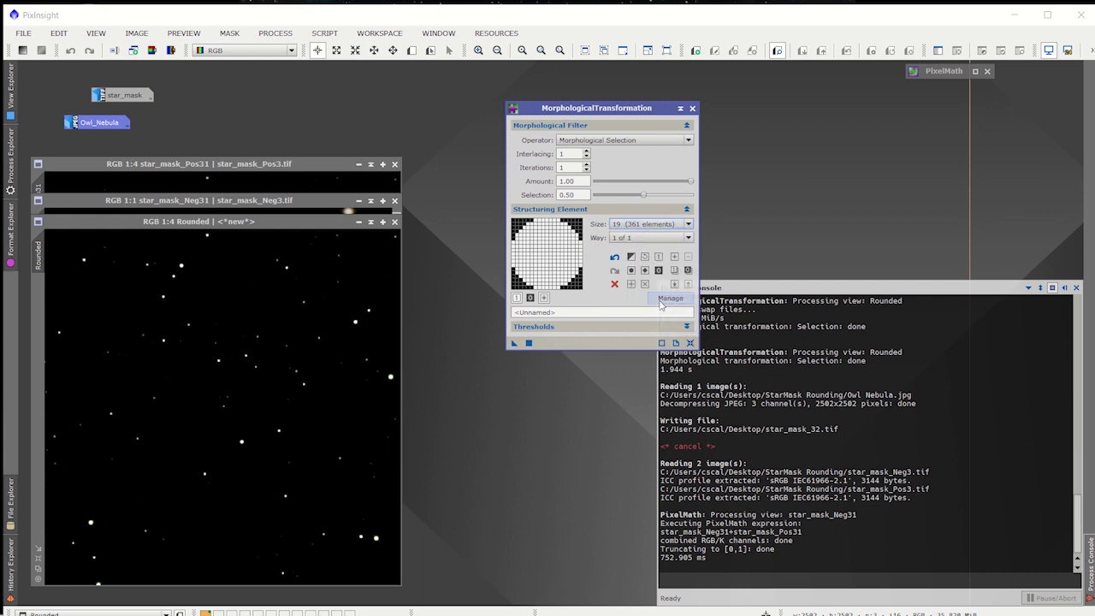
pyautogui.moveTo(192, 226); pyautogui.dragTo(221, 222)
pyautogui.hotkey('ctrl', 'e')
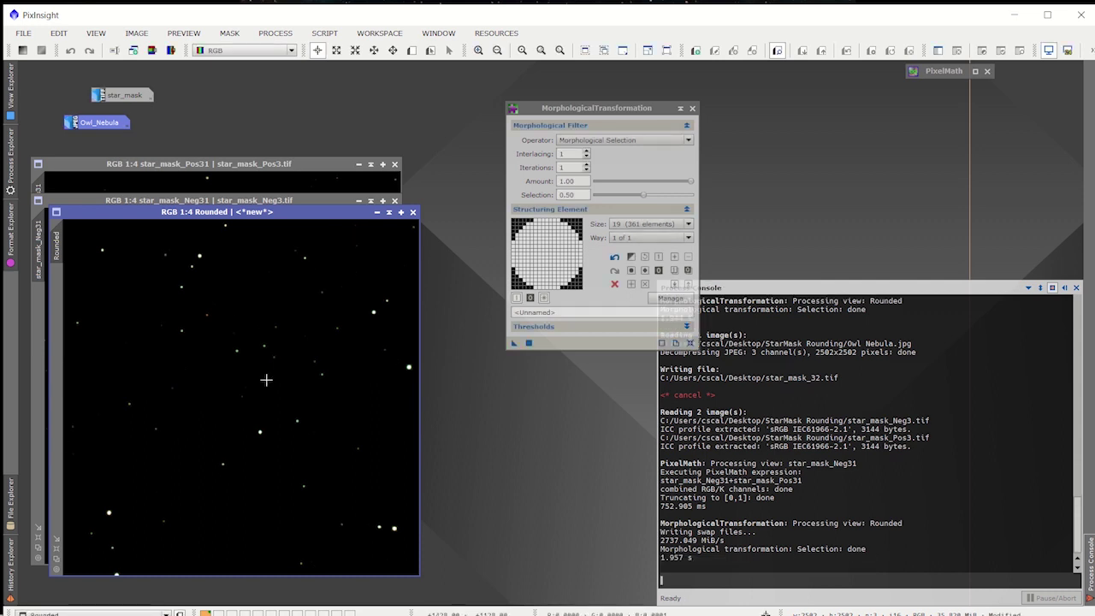
# - Zoom the Rounded image to 1:1 to examine its star shapes
pyautogui.moveTo(225, 214)
pyautogui.mouseDown()
pyautogui.moveTo(430, 231)
pyautogui.moveTo(331, 216)
pyautogui.moveTo(445, 211)
pyautogui.moveTo(306, 212)
pyautogui.moveTo(303, 259)
pyautogui.moveTo(215, 229)
pyautogui.mouseUp()
pyautogui.scroll(-2, 242, 291)
pyautogui.scroll(5, 242, 293)
pyautogui.moveTo(414, 396); pyautogui.dragTo(413, 280)
pyautogui.moveTo(232, 588); pyautogui.dragTo(189, 588)
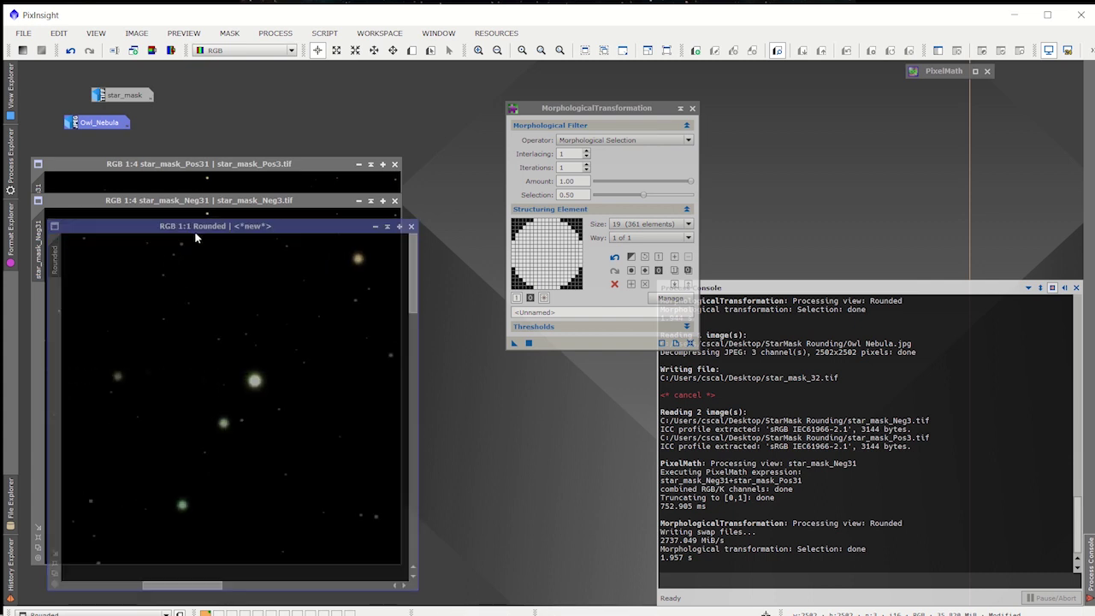
# - Move Rounded aside and zoom star_mask_Neg3 to 1:1
pyautogui.moveTo(195, 238); pyautogui.dragTo(507, 225)
pyautogui.click(84, 363)
pyautogui.scroll(1, 87, 367)
pyautogui.scroll(1, 86, 366)
pyautogui.moveTo(396, 382); pyautogui.dragTo(396, 258)
pyautogui.moveTo(227, 560); pyautogui.dragTo(174, 556)
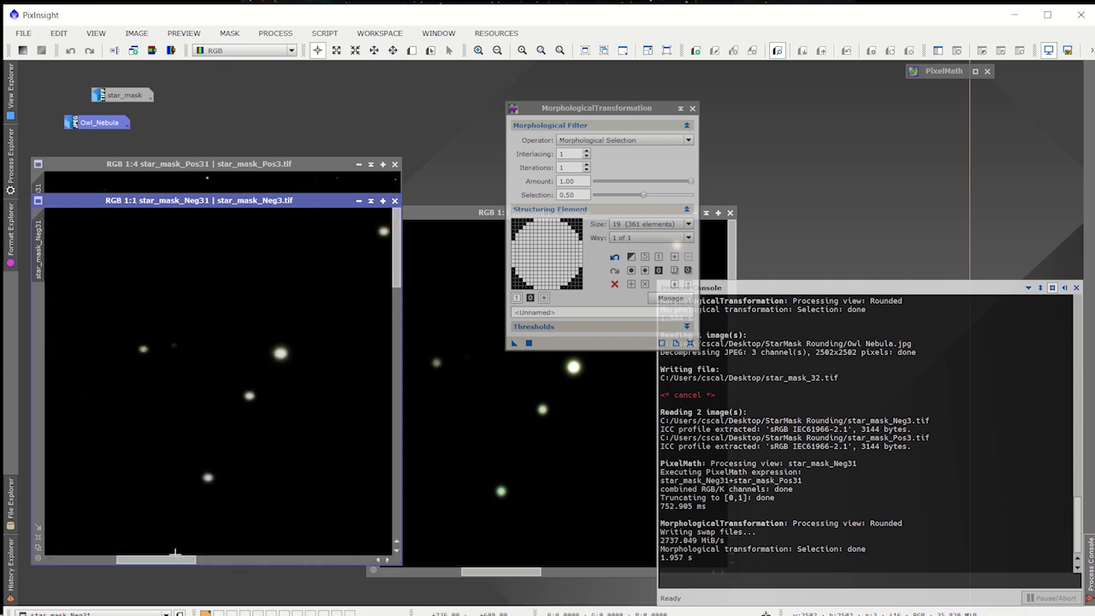
# - Iconify MorphologicalTransformation and position Rounded beside star_mask_Neg3
pyautogui.click(681, 107)
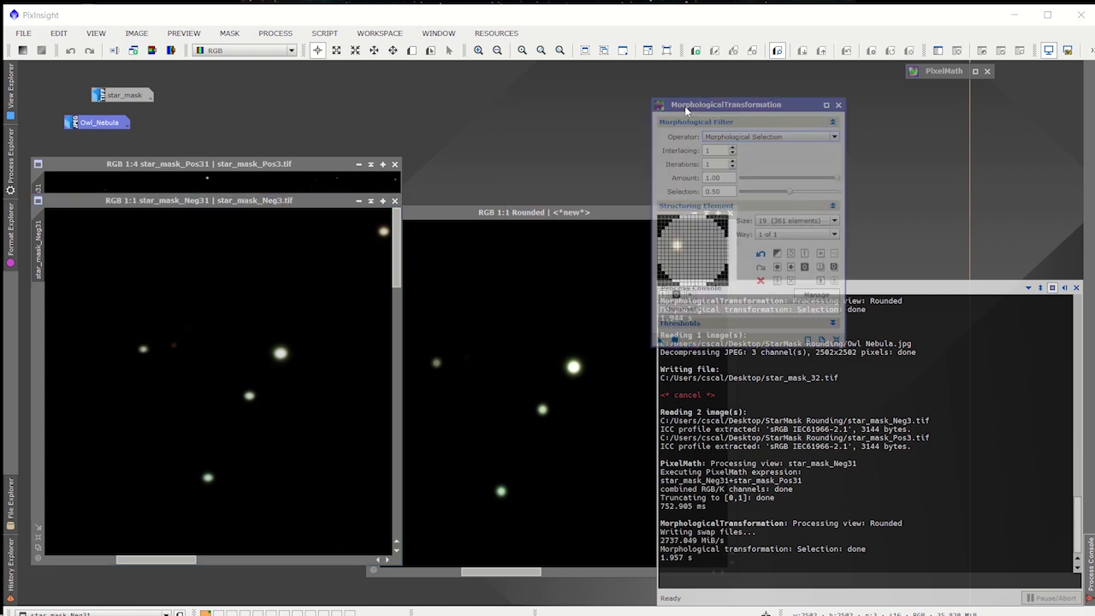
pyautogui.click(629, 215)
pyautogui.moveTo(629, 215); pyautogui.dragTo(444, 217)
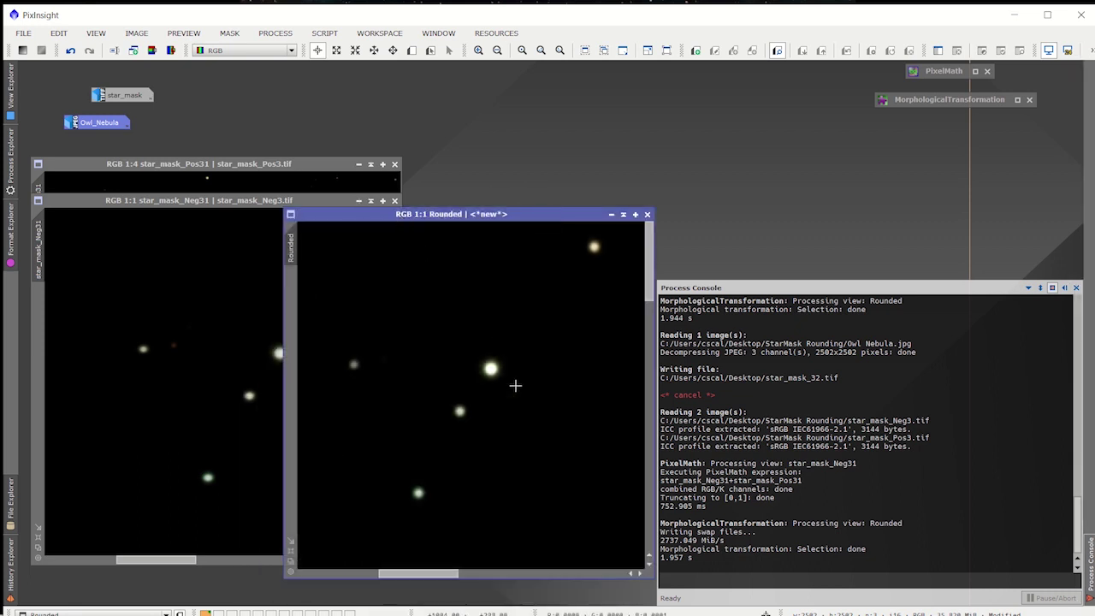
pyautogui.moveTo(512, 215); pyautogui.dragTo(507, 212)
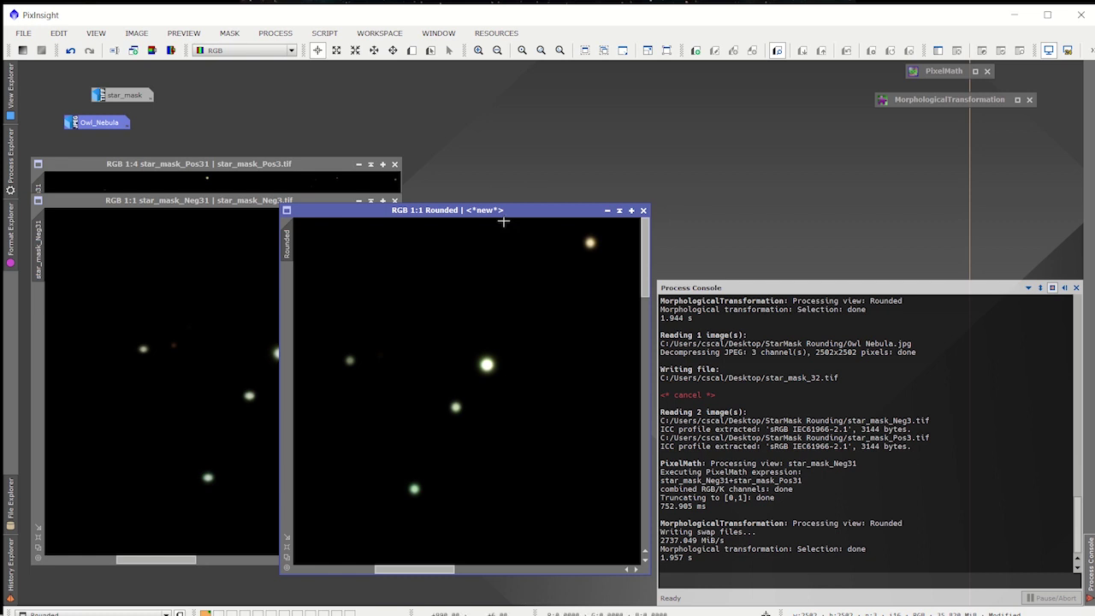
# - Zoom Rounded back out, open and re-close PixelMath, and reposition Rounded
pyautogui.scroll(-3, 498, 319)
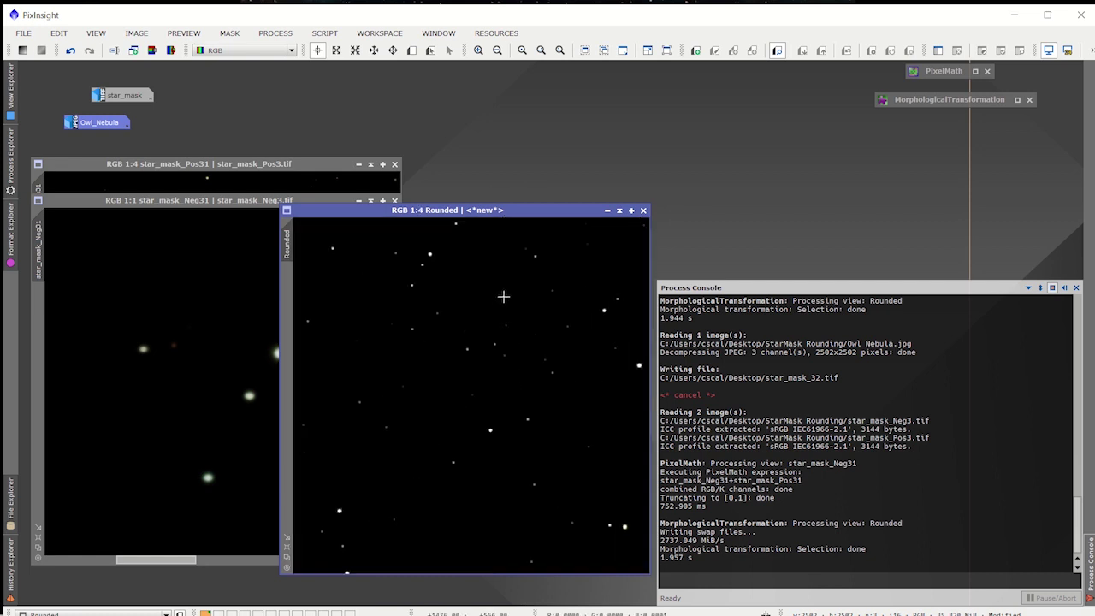
pyautogui.scroll(-1, 504, 295)
pyautogui.scroll(1, 504, 296)
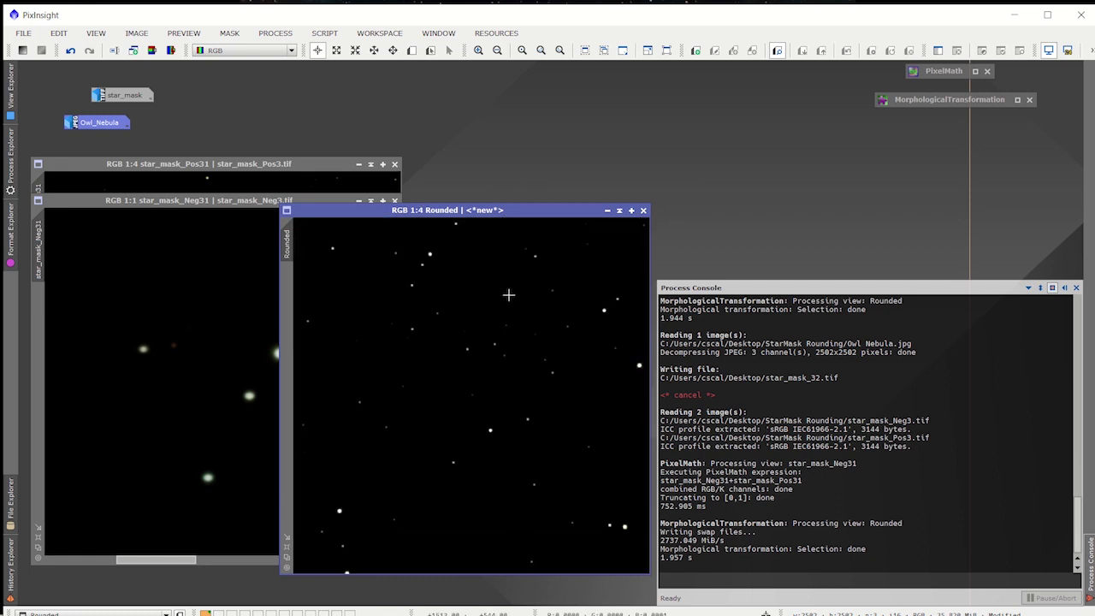
pyautogui.doubleClick(933, 77)
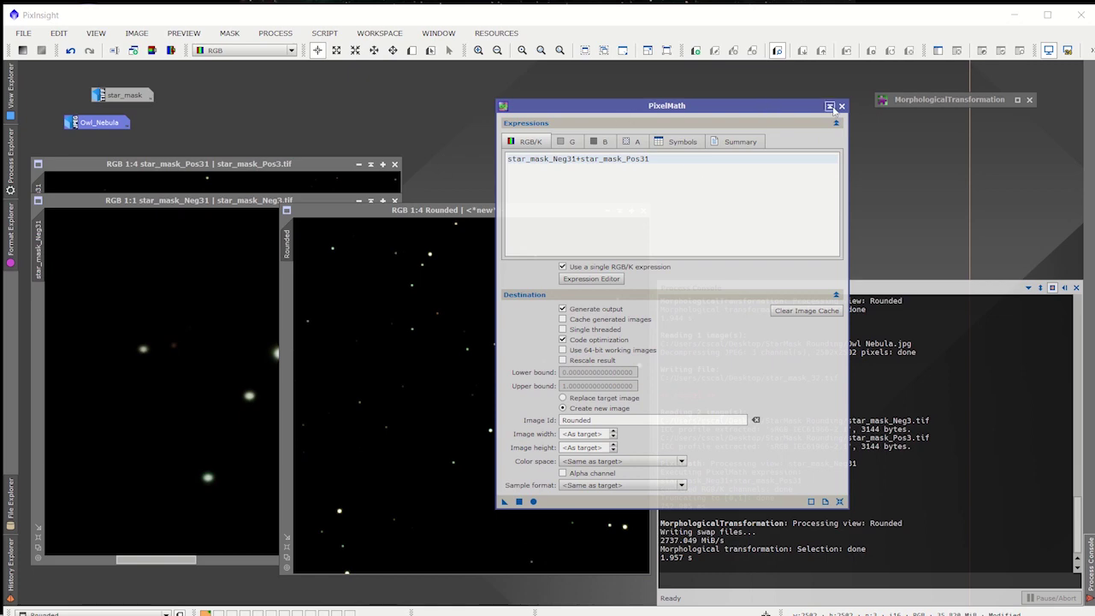
pyautogui.click(841, 106)
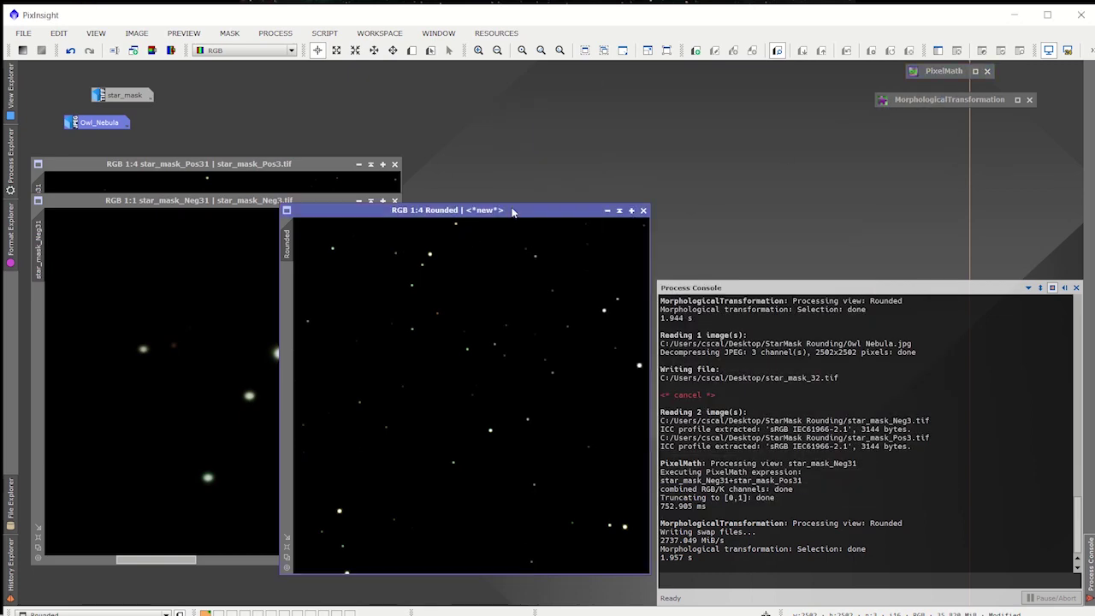
pyautogui.moveTo(512, 212); pyautogui.dragTo(486, 193)
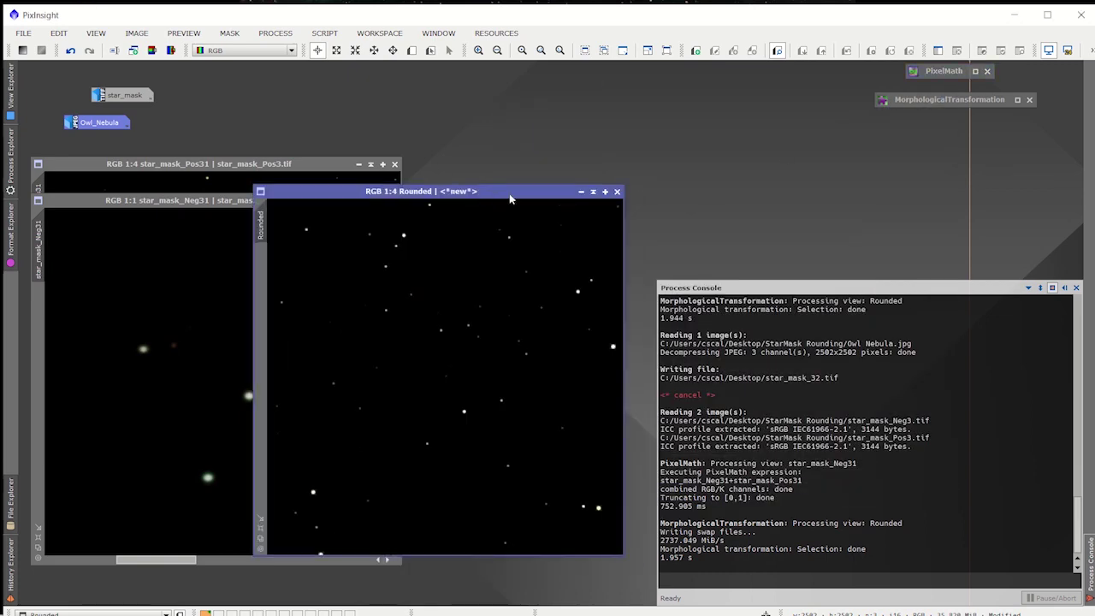
# - Open and re-iconify Owl_Nebula, then minimize PixInsight to the desktop
pyautogui.doubleClick(83, 123)
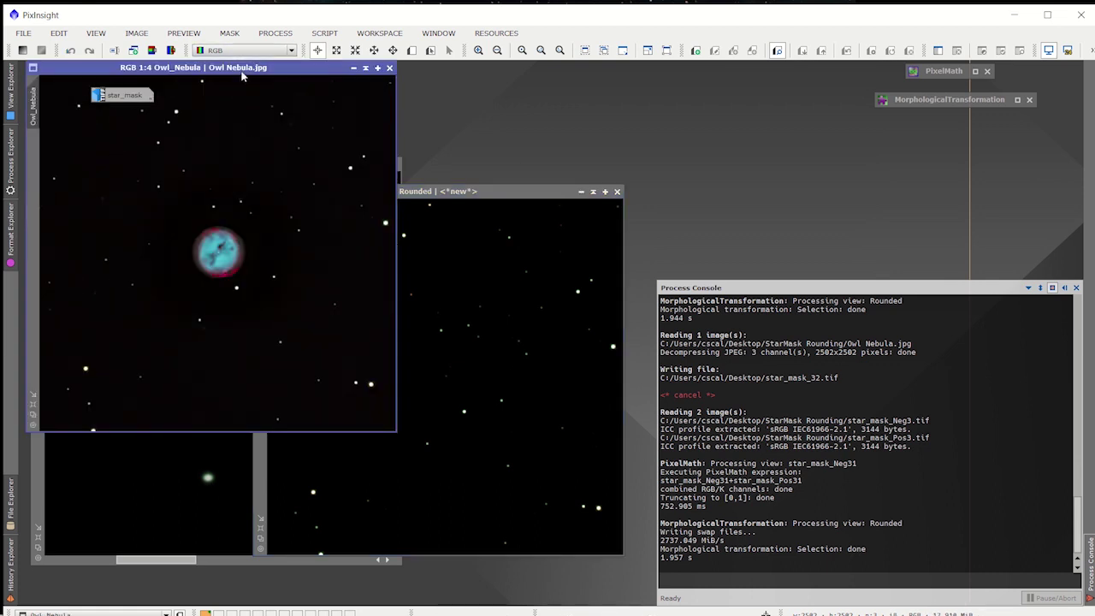
pyautogui.click(353, 67)
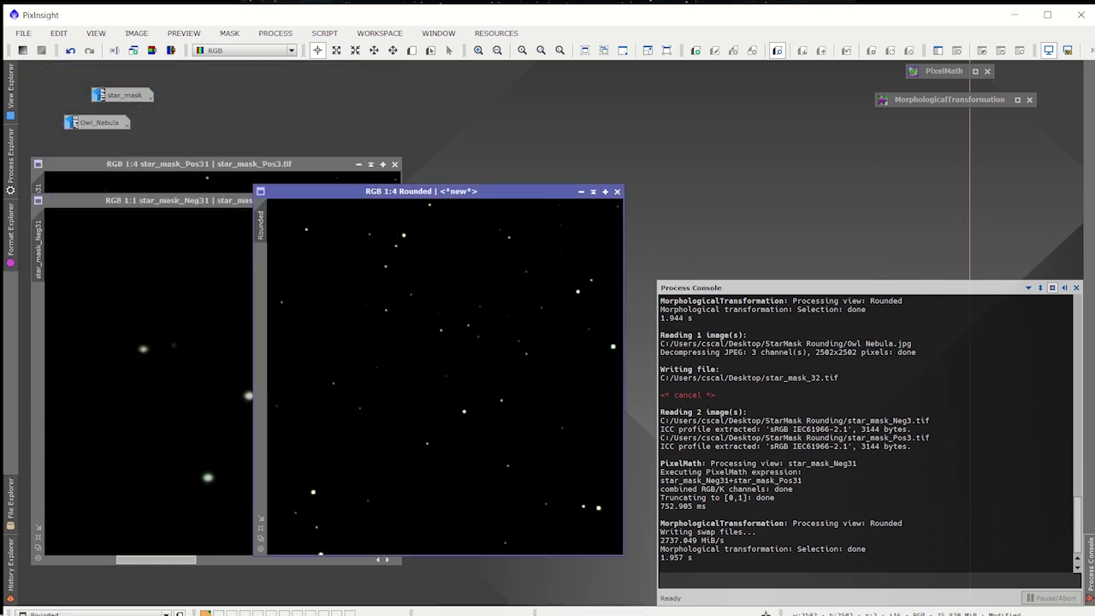
pyautogui.click(1014, 14)
# - Bring Photoshop forward, showing star_mask_Pos3.tif with its stars still selected
pyautogui.click(616, 606)
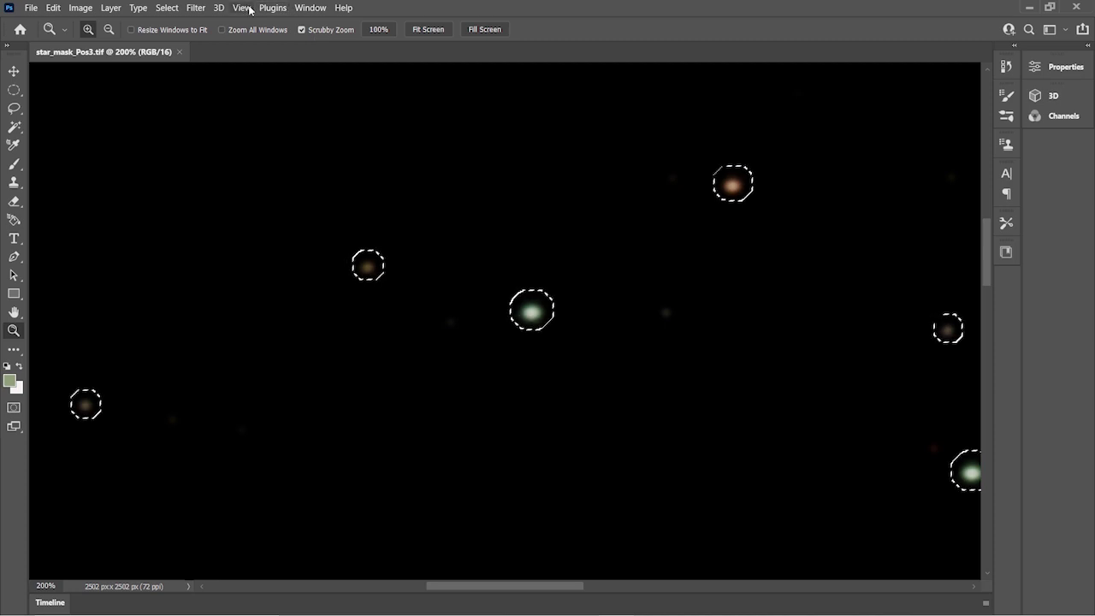
# - Deselect the stars and rotate the canvas 10° counter-clockwise
pyautogui.click(167, 8)
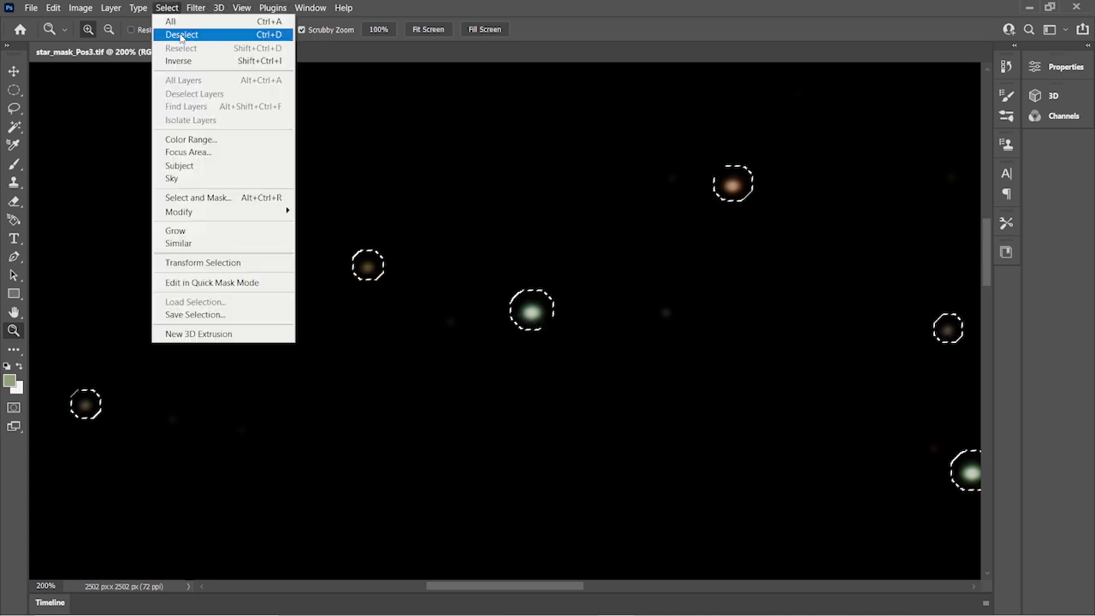
pyautogui.click(179, 35)
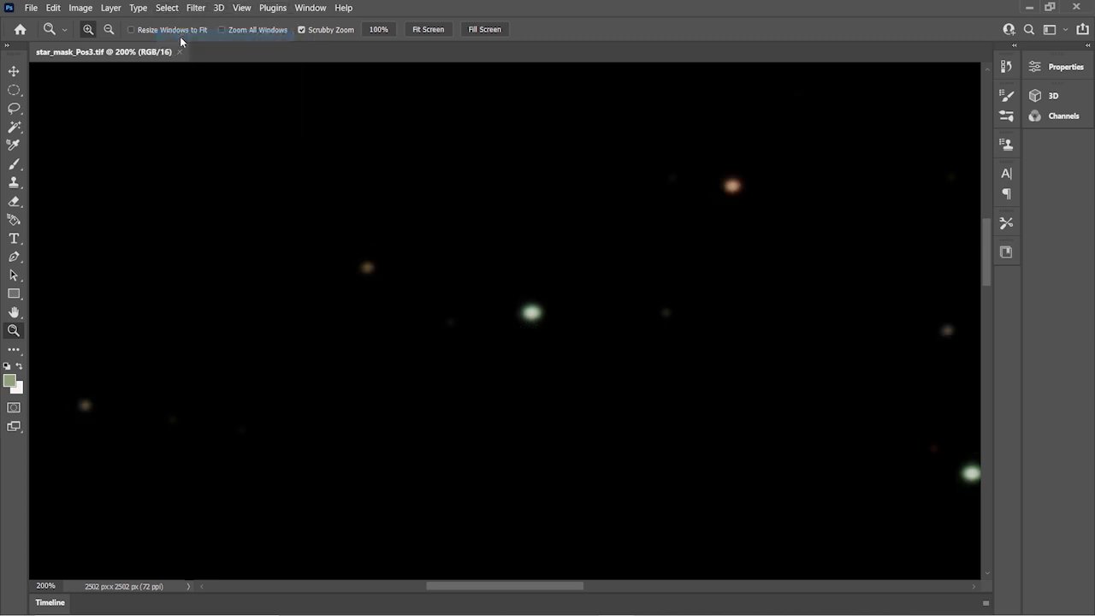
pyautogui.click(79, 9)
pyautogui.moveTo(139, 134)
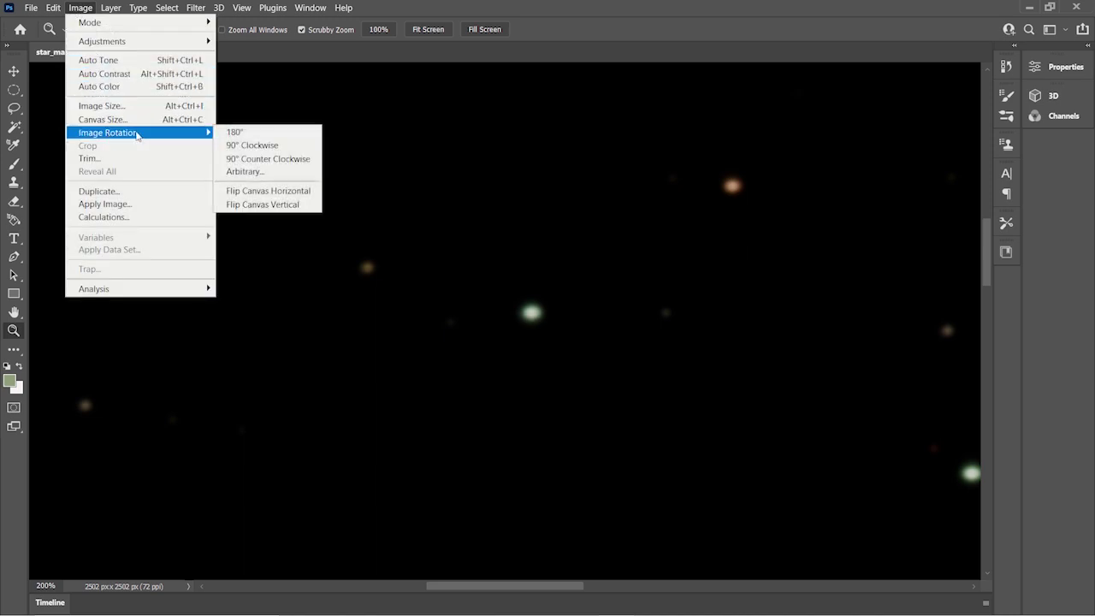
pyautogui.click(270, 171)
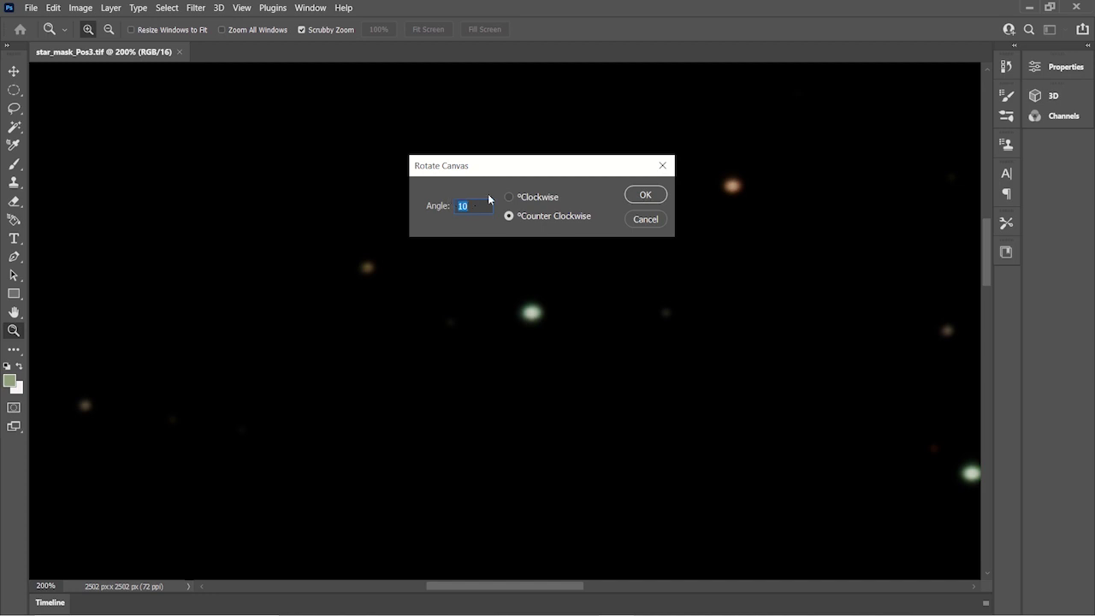
pyautogui.click(645, 195)
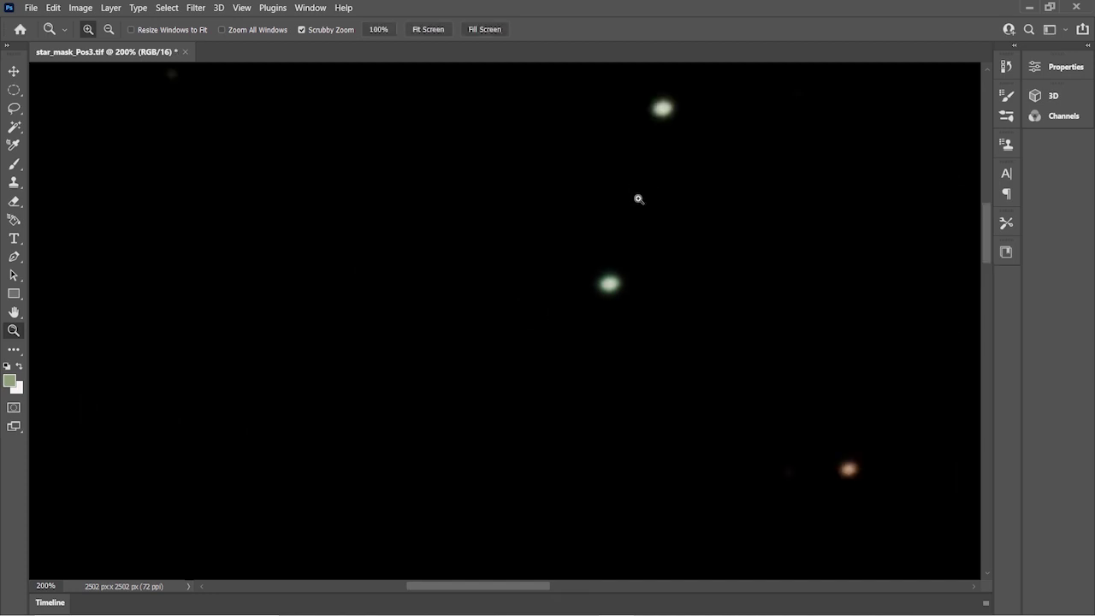
pyautogui.scroll(3, 591, 247)
pyautogui.scroll(2, 591, 247)
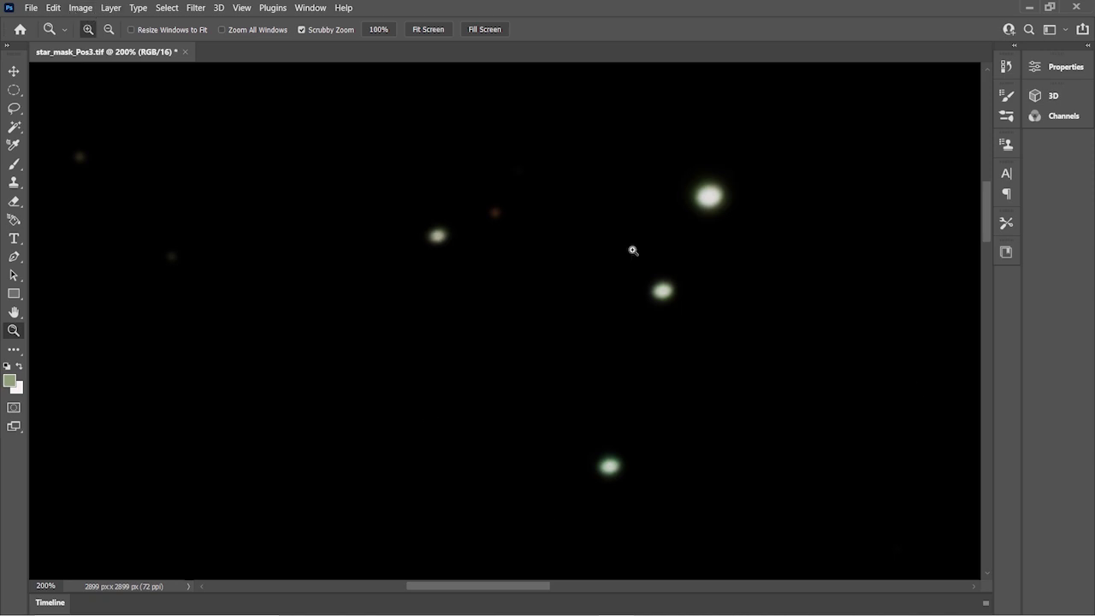
# - Rotate the canvas back by an arbitrary 10° clockwise
pyautogui.click(69, 6)
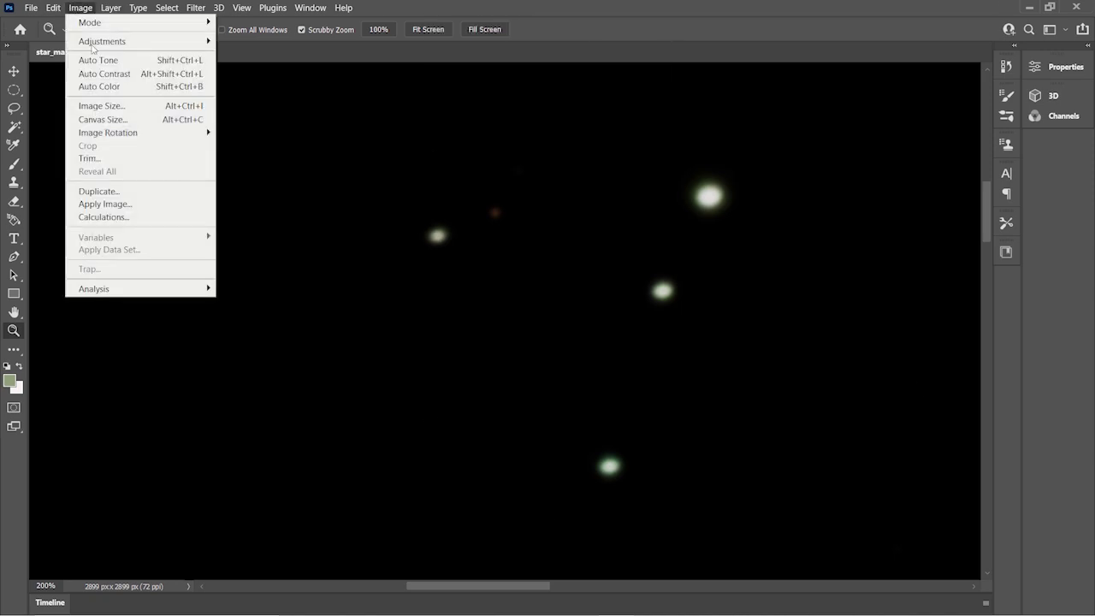
pyautogui.moveTo(112, 134)
pyautogui.click(256, 172)
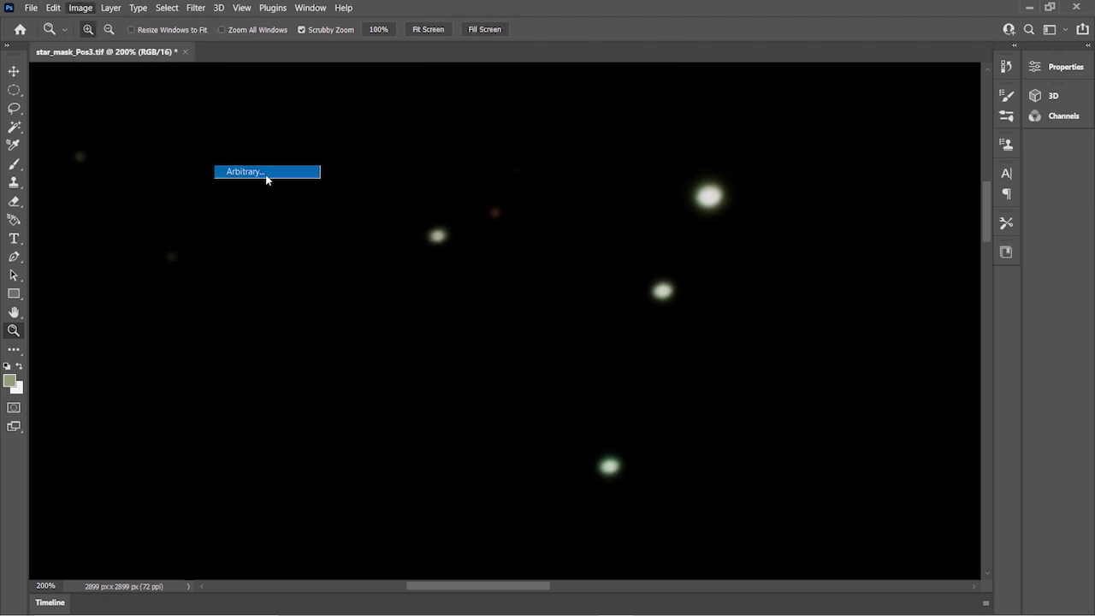
pyautogui.click(510, 197)
pyautogui.click(644, 195)
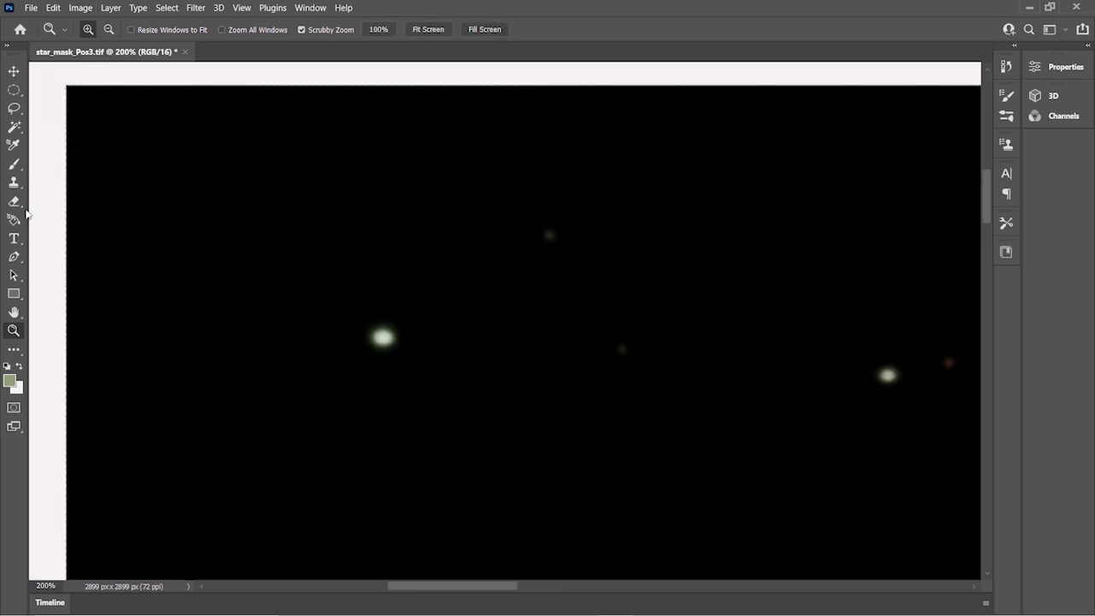
# - Zoom out from 66.7% to 25% to show the whole white-bordered canvas
pyautogui.click(15, 330)
pyautogui.click(109, 31)
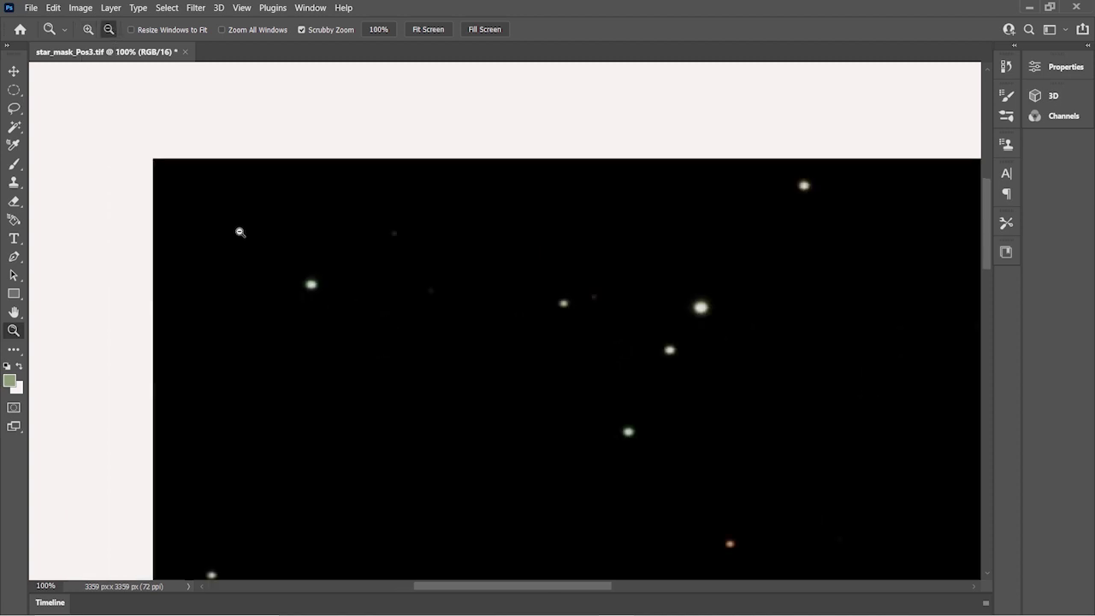
pyautogui.click(240, 232)
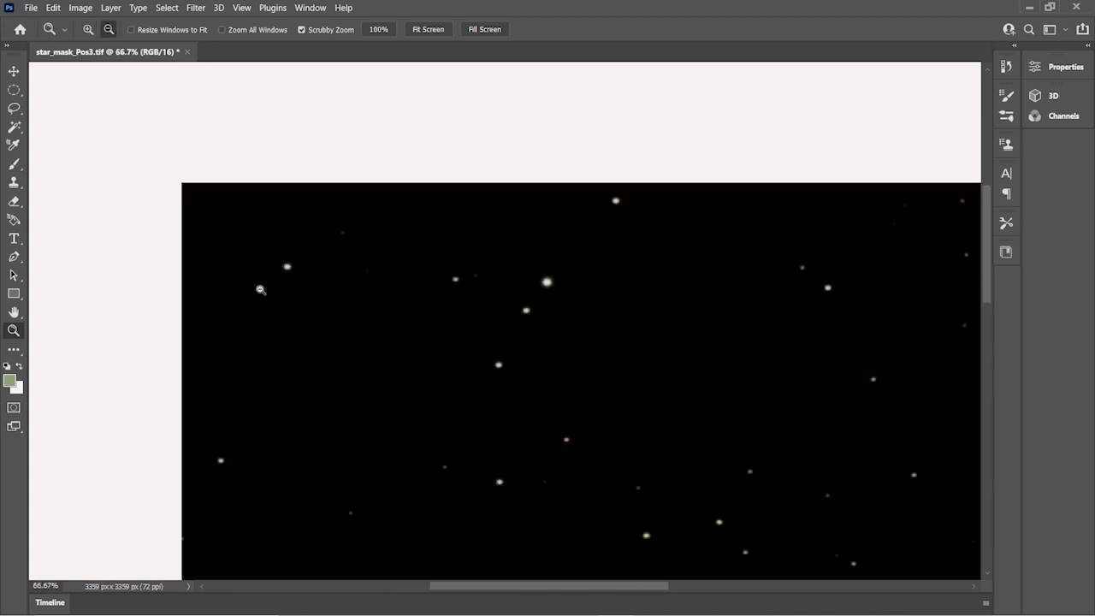
pyautogui.click(310, 329)
pyautogui.click(312, 331)
pyautogui.click(325, 334)
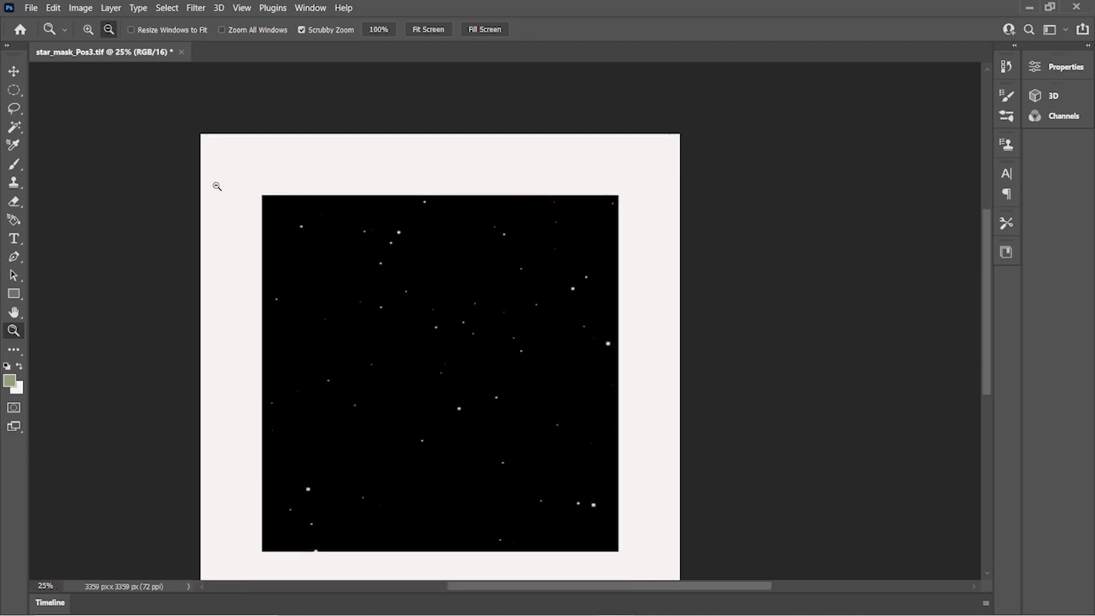